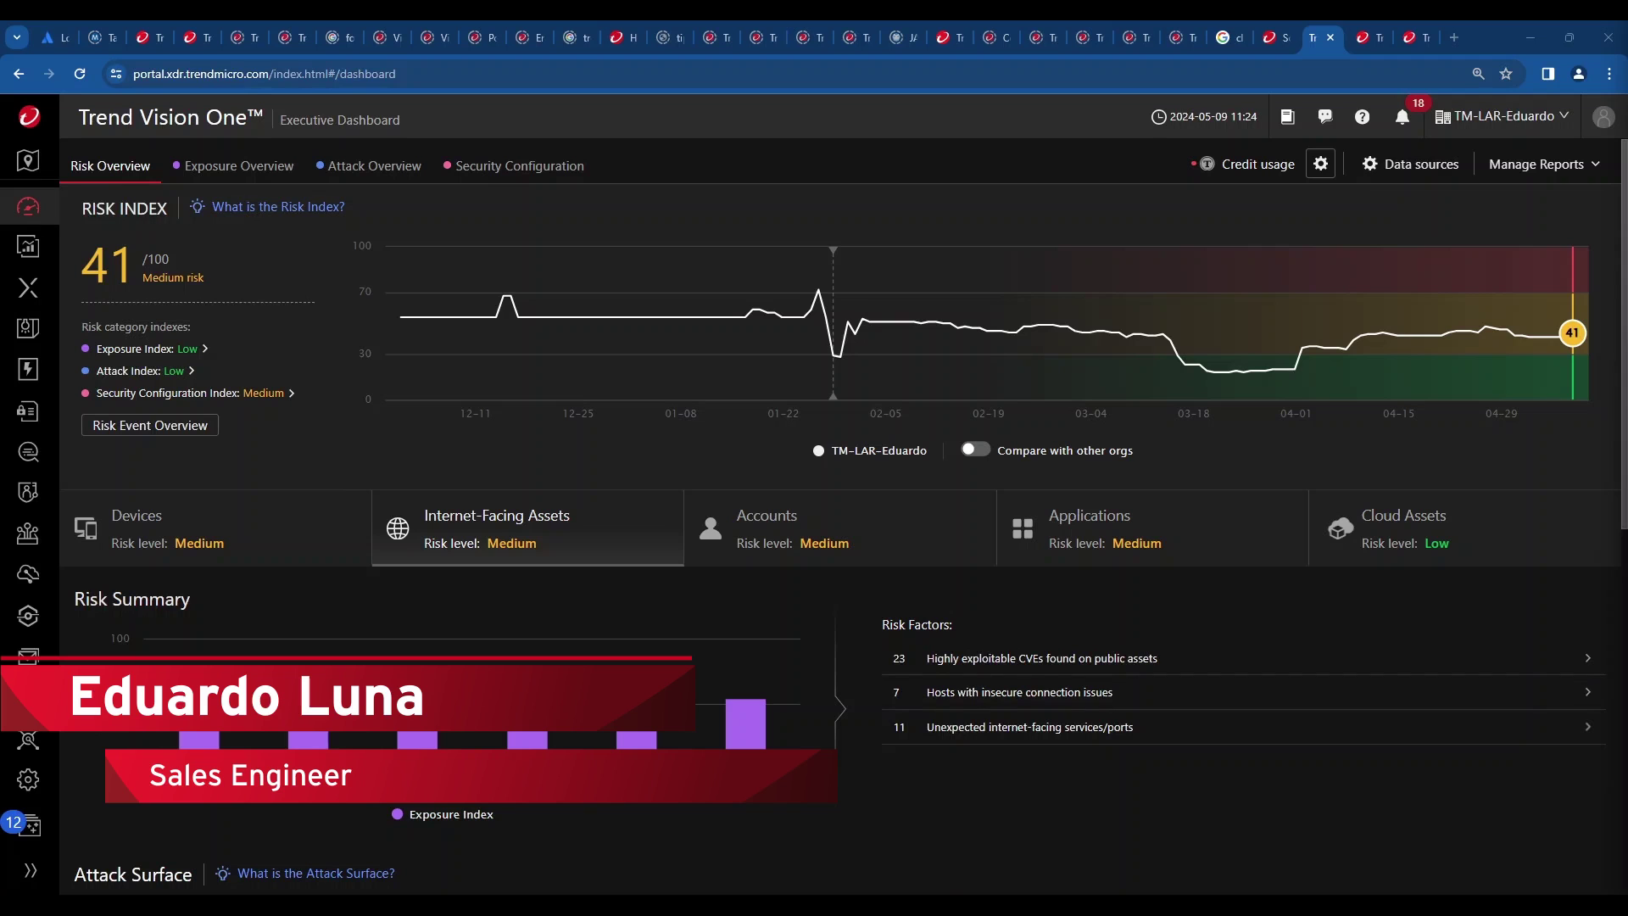
Step: Open Standard Endpoint Protection's Policy Management list of three Apex One Security Agent policies
click(29, 870)
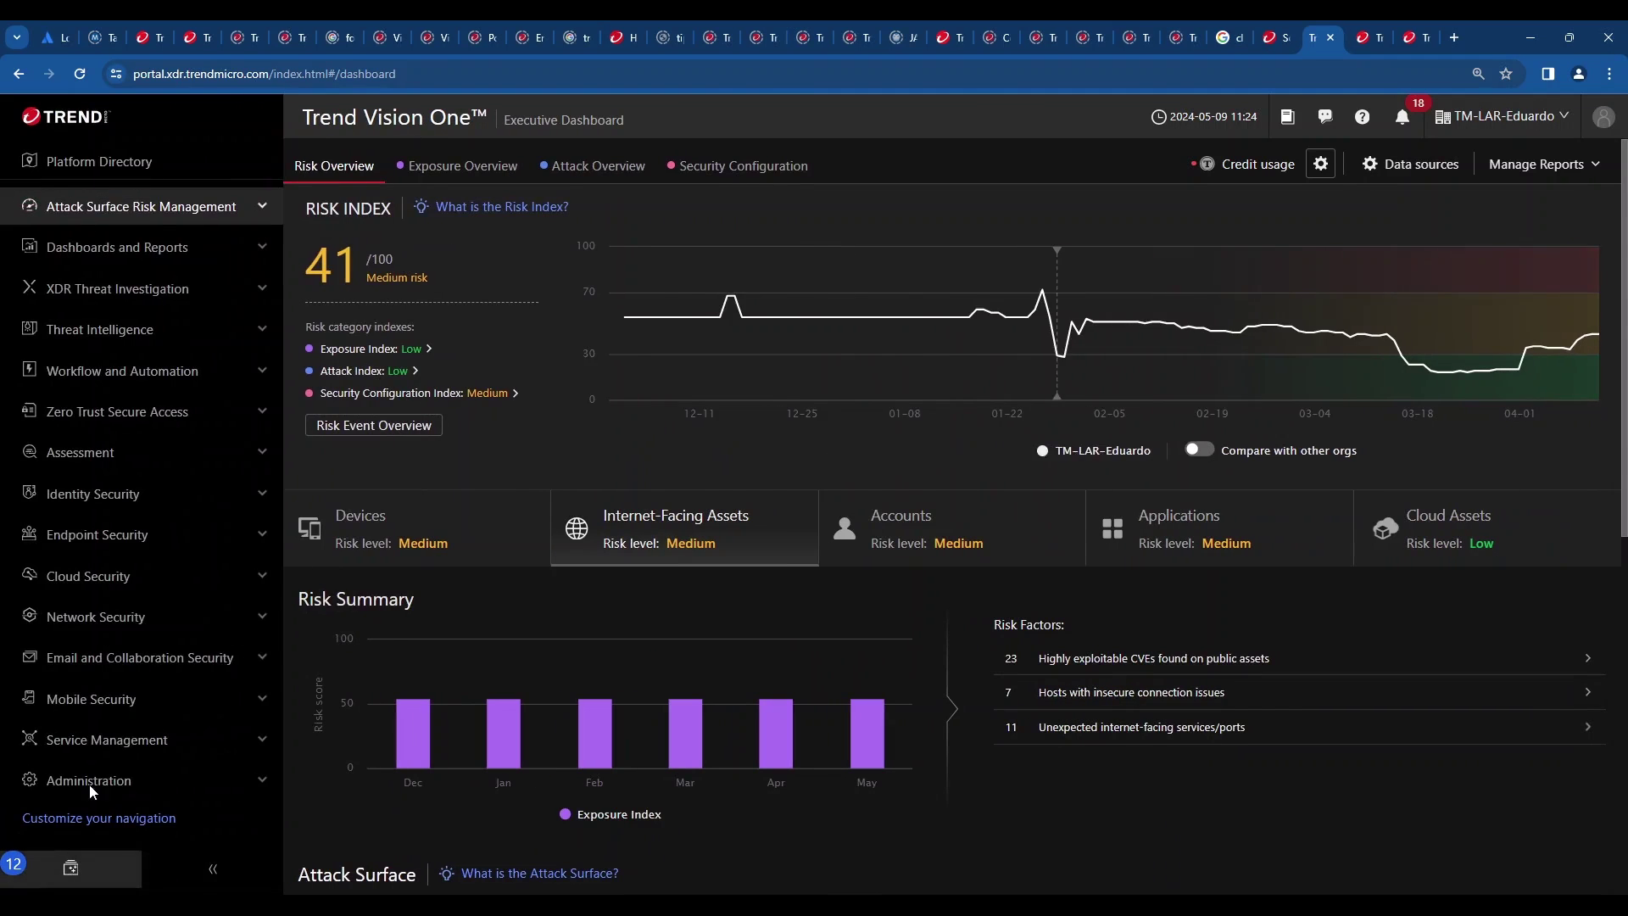
click(235, 543)
click(154, 622)
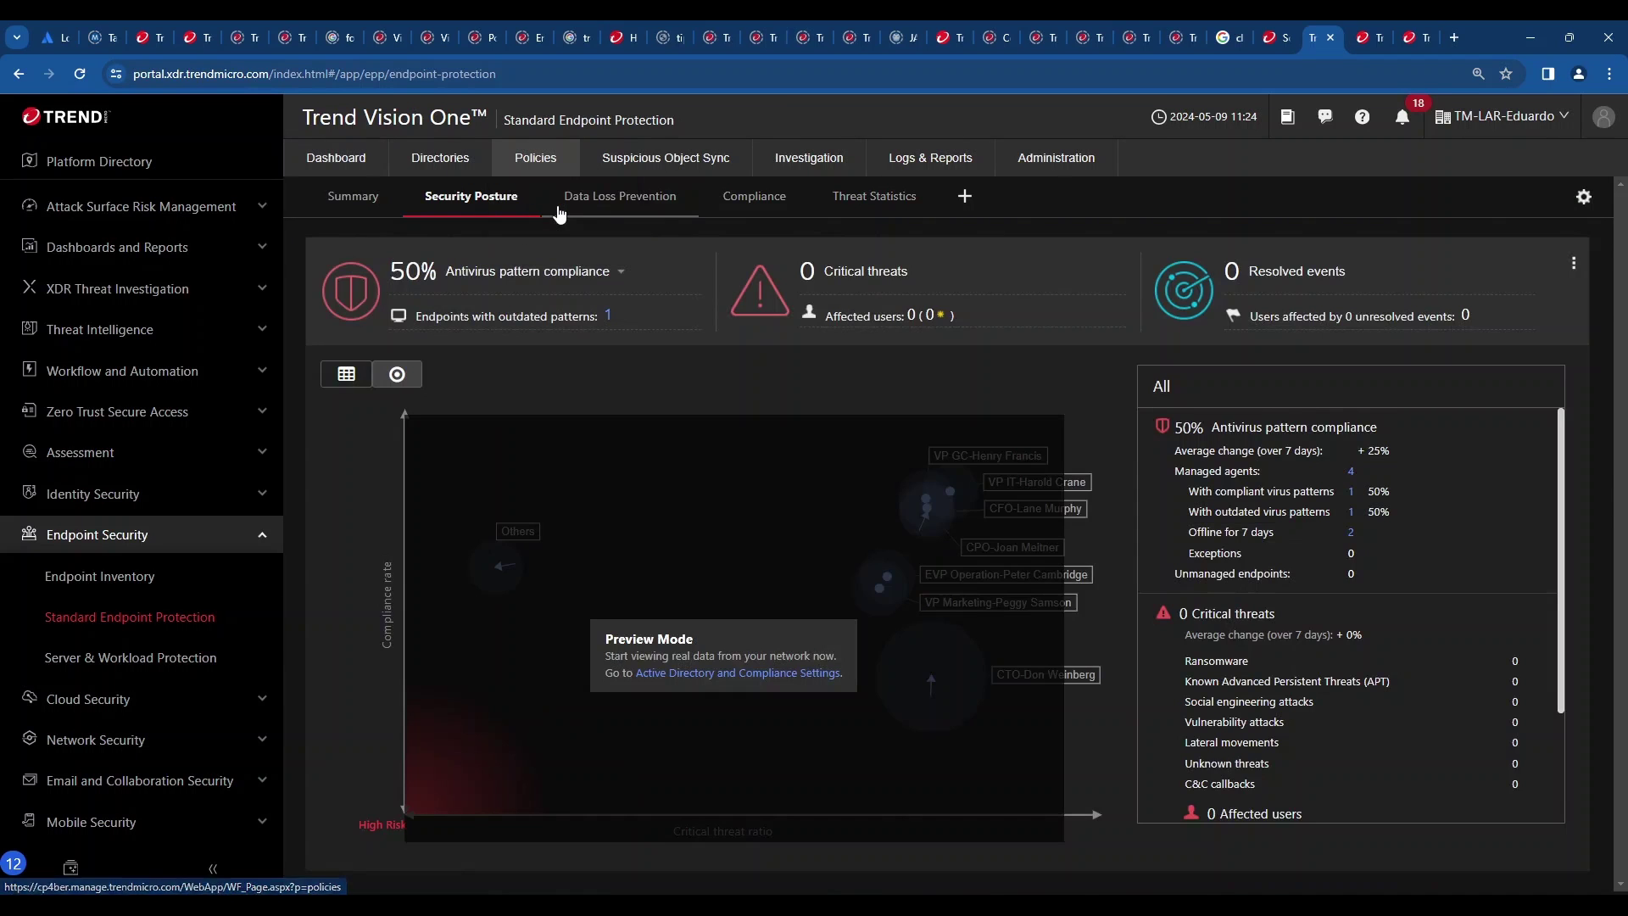
click(558, 212)
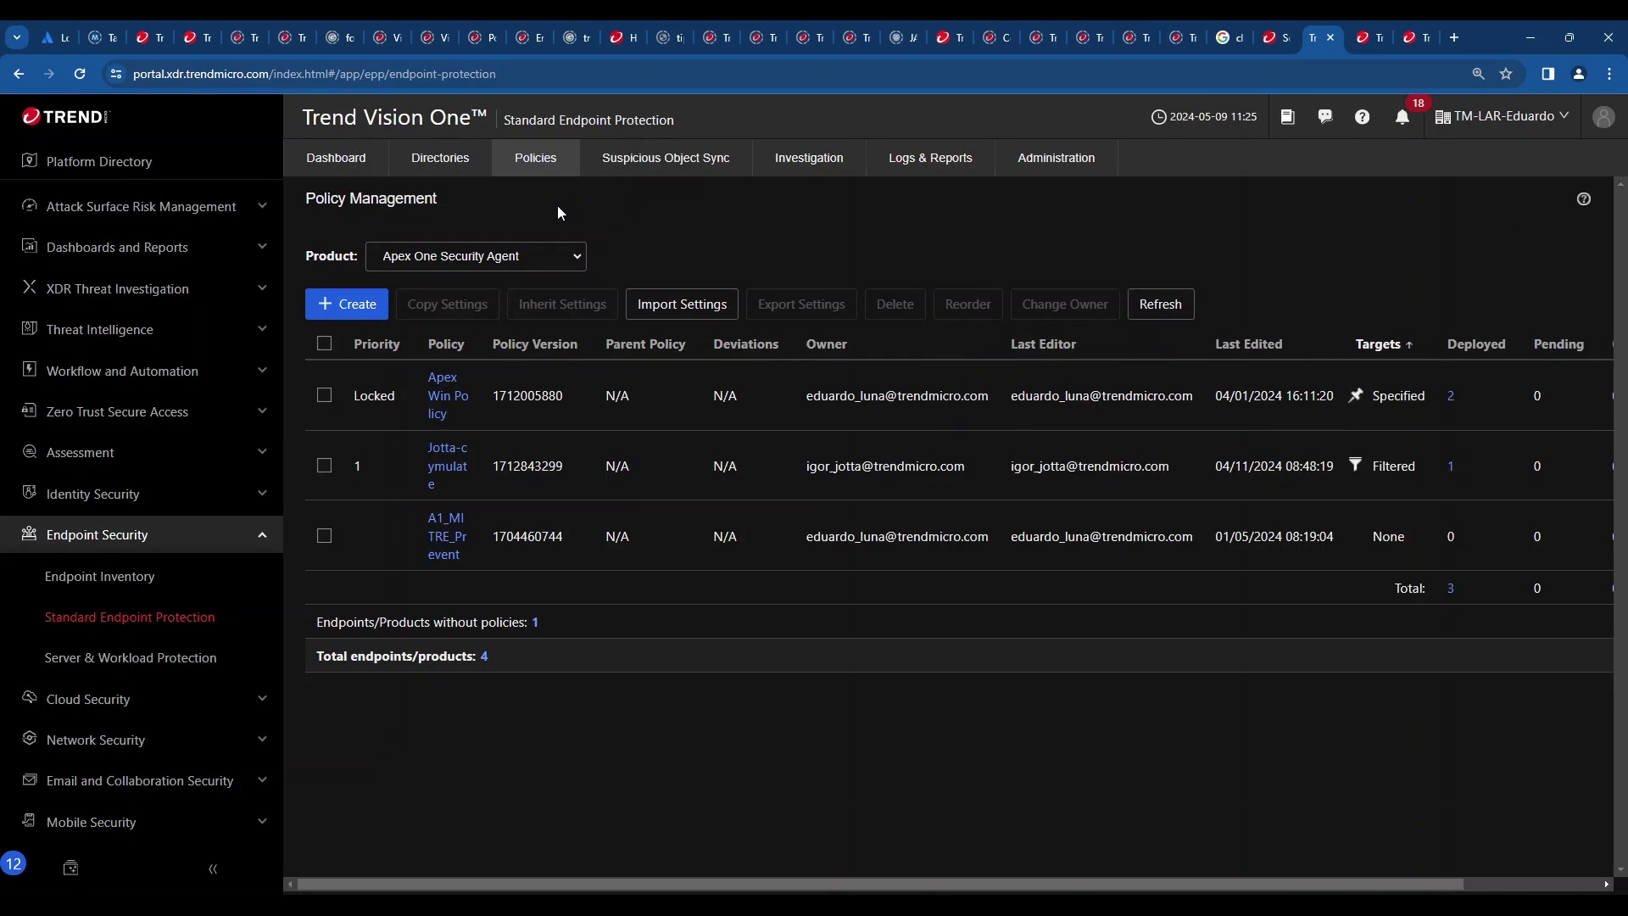
Step: Open Apex Win Policy's Edit Policy page and briefly expand its Threat Intelligence section
click(452, 399)
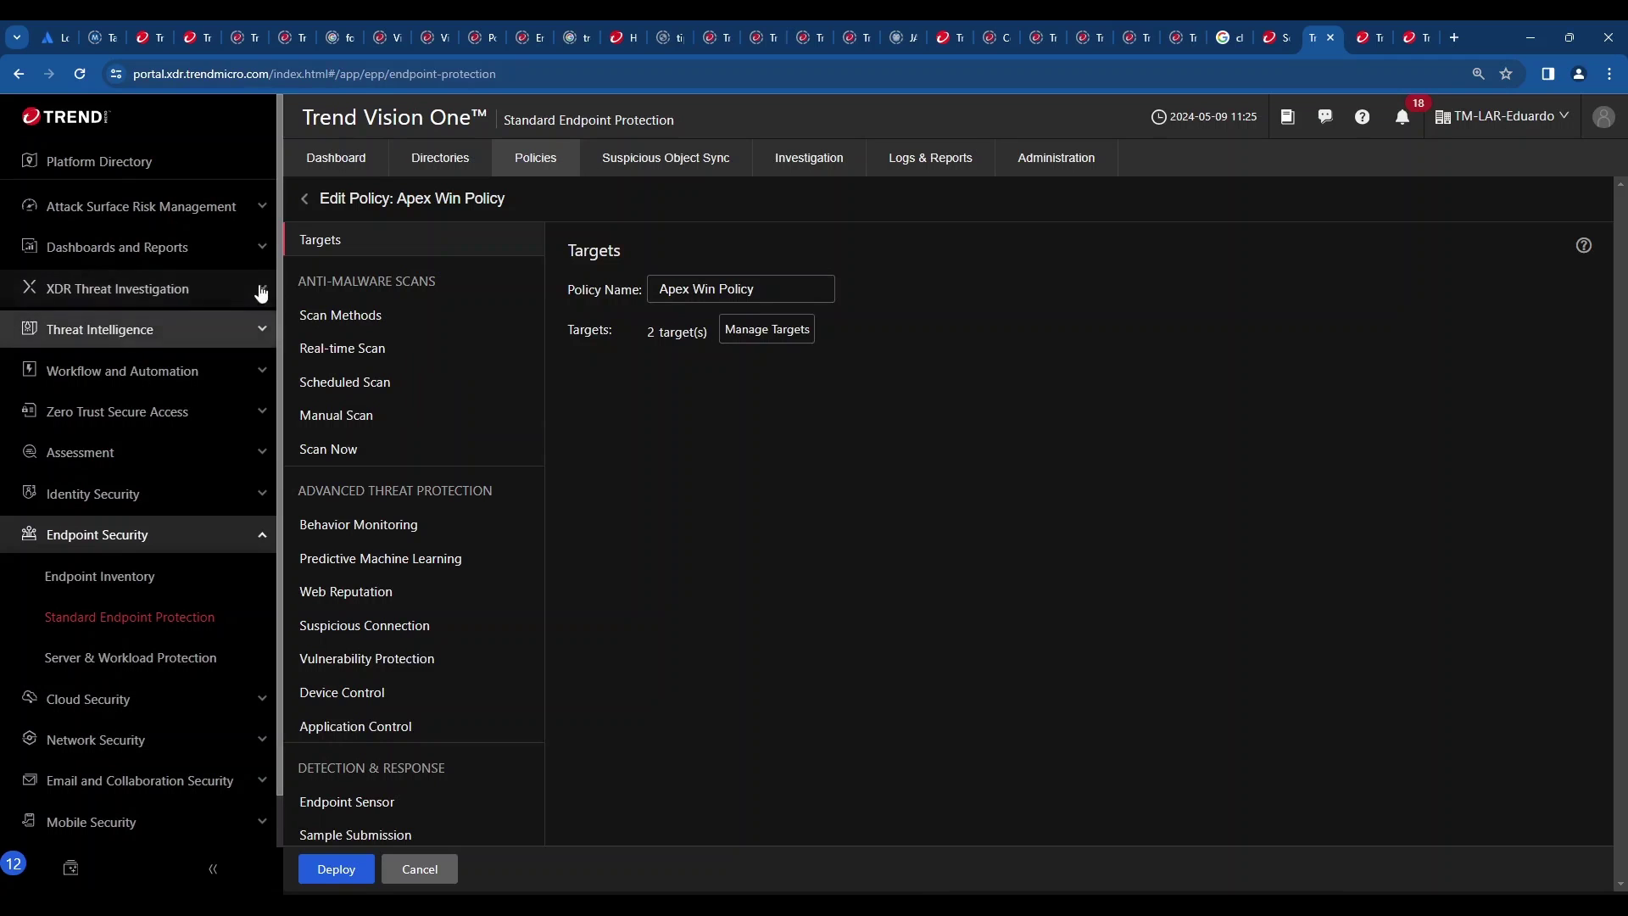
click(264, 332)
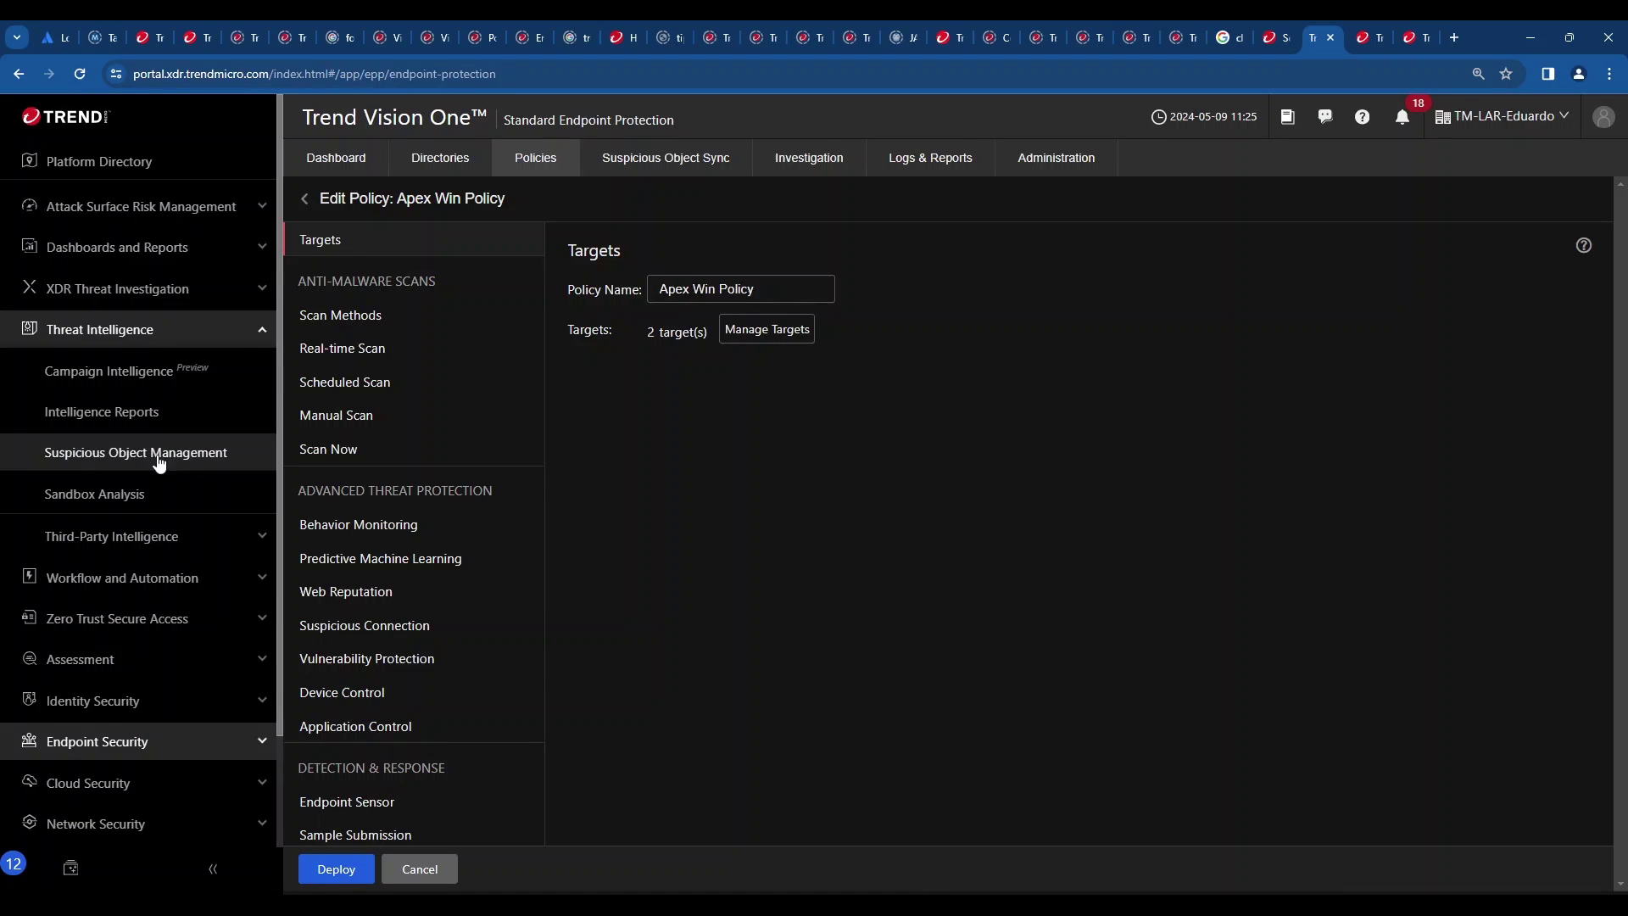
click(263, 333)
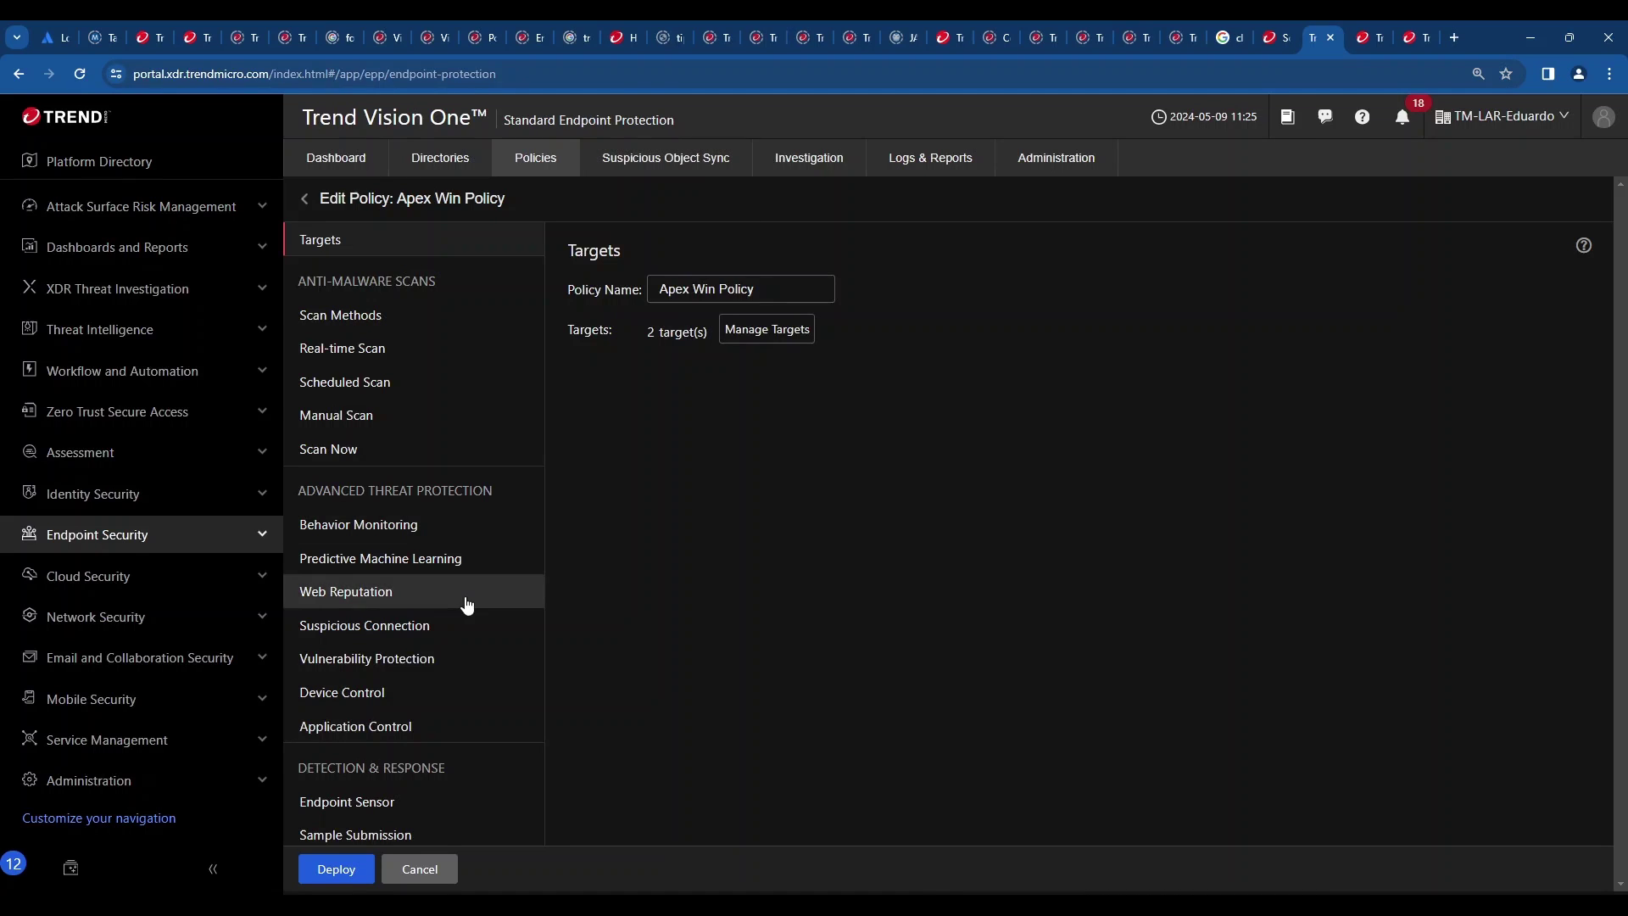
scroll(465, 604, down, 2)
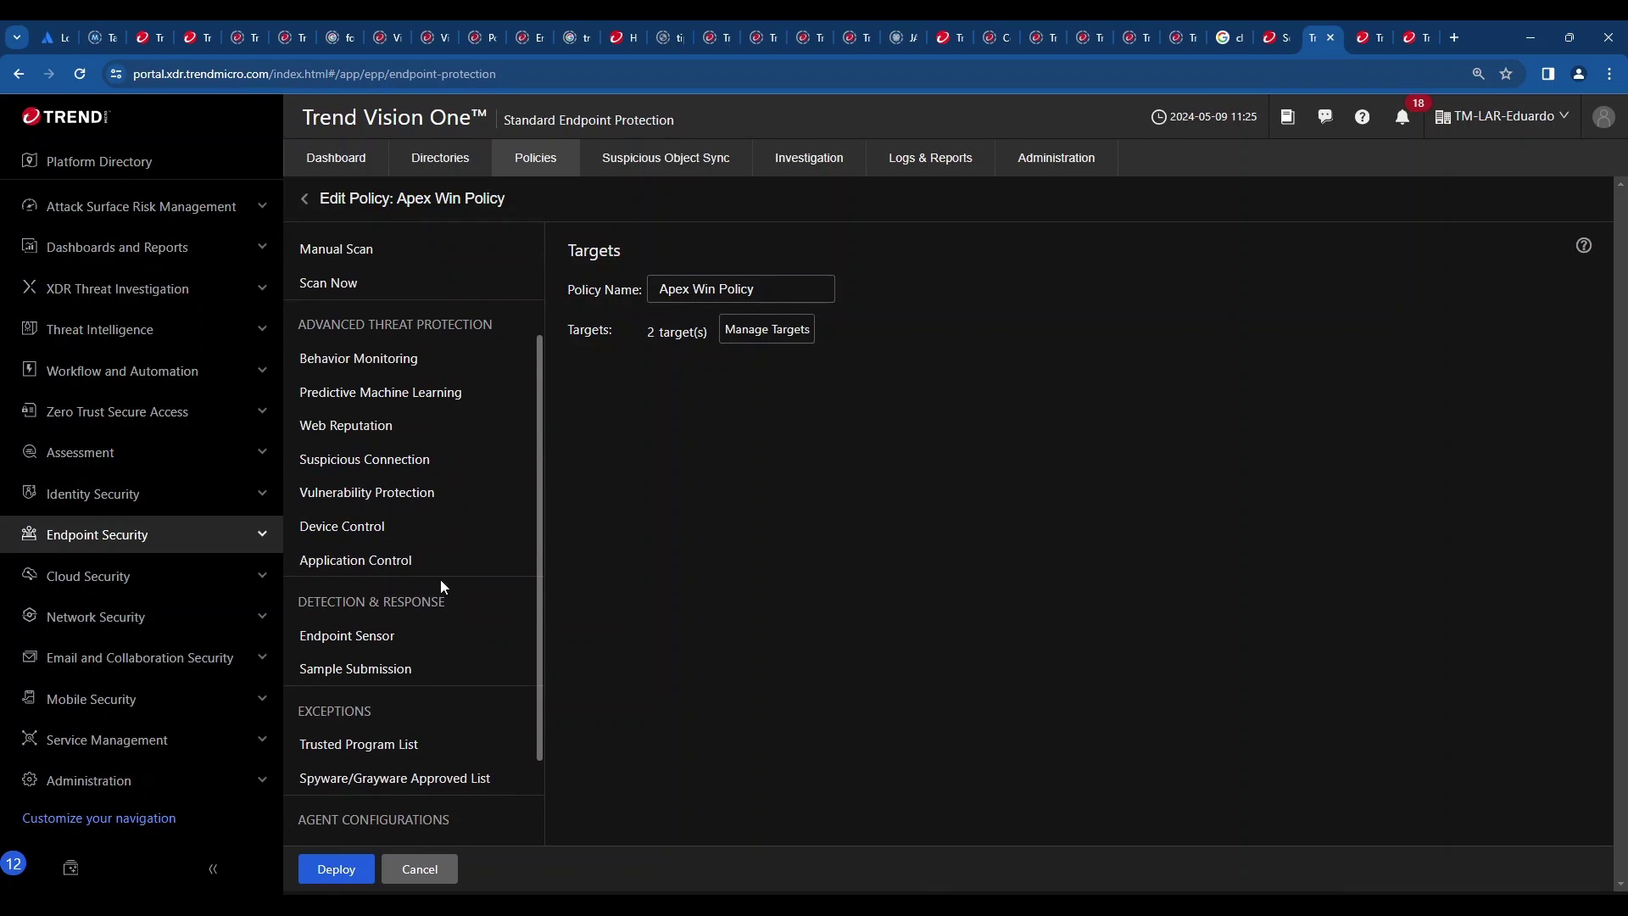
Step: Show Apex Win Policy's Application Control rule for all user accounts using block criteria 1
click(355, 580)
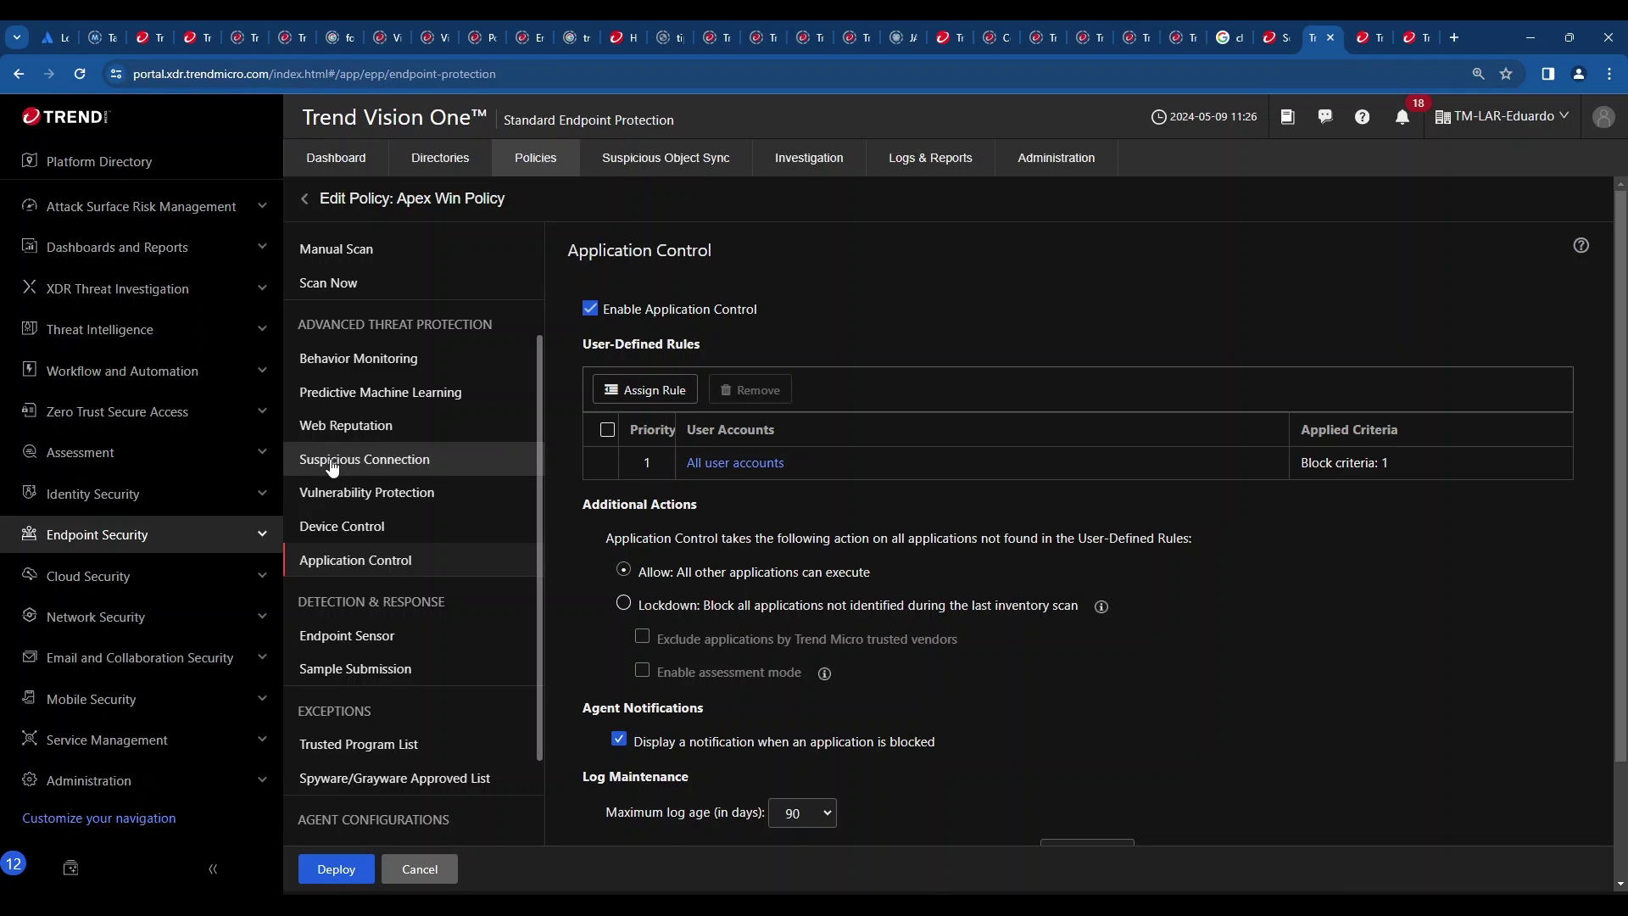
Step: Open Behavior Monitoring and expand the detailed Event Monitoring policy settings
click(443, 365)
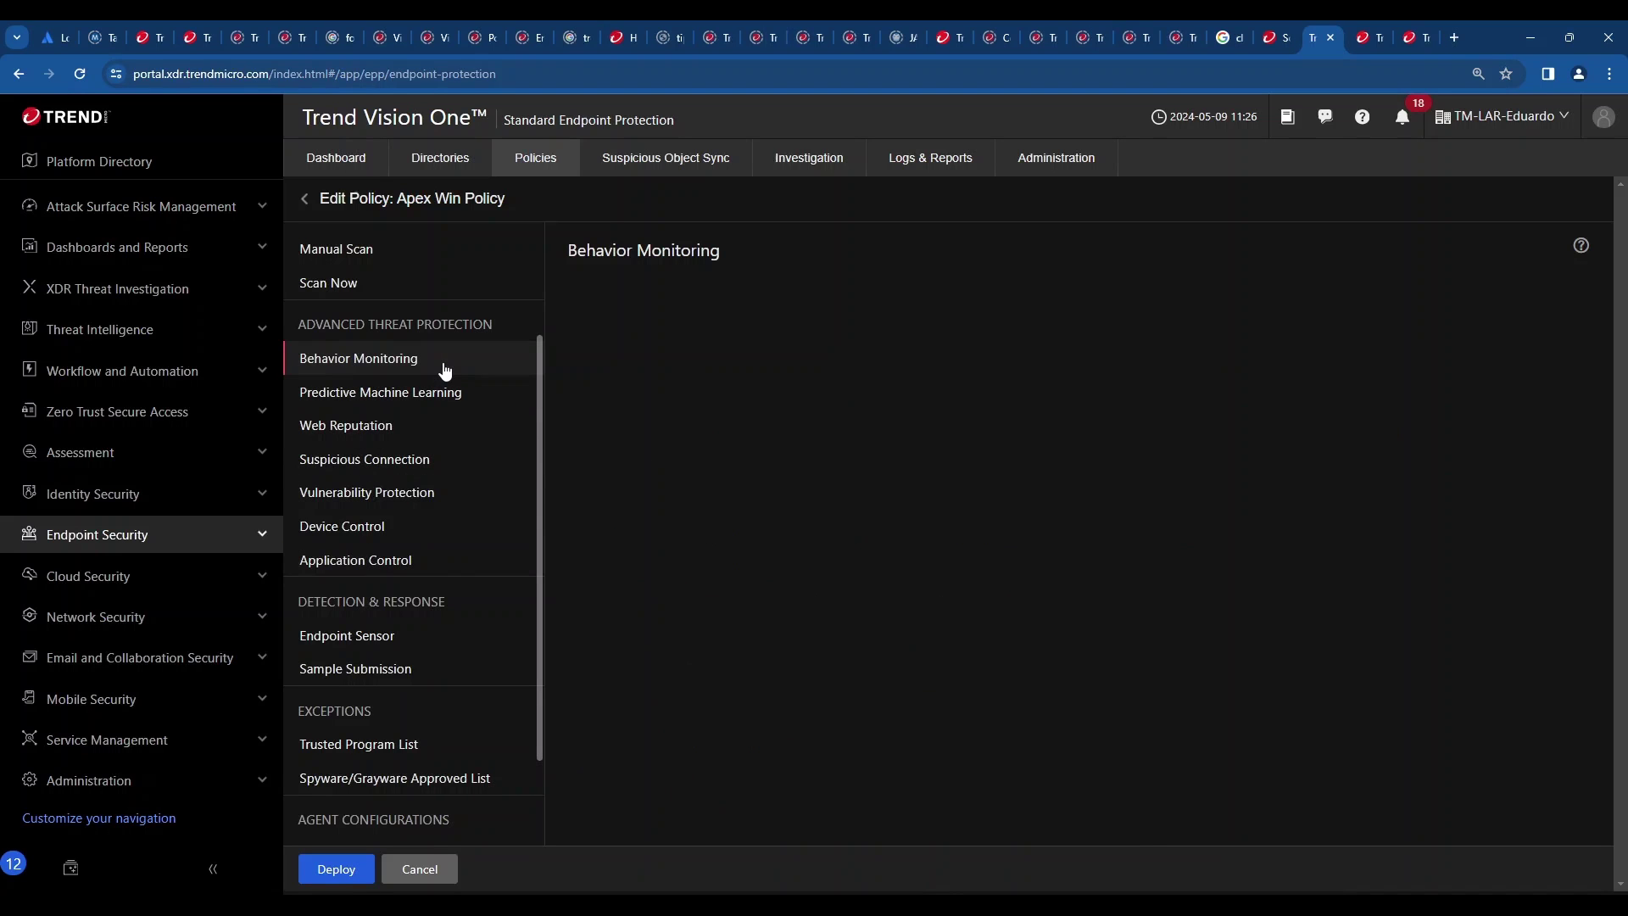
scroll(916, 582, down, 2)
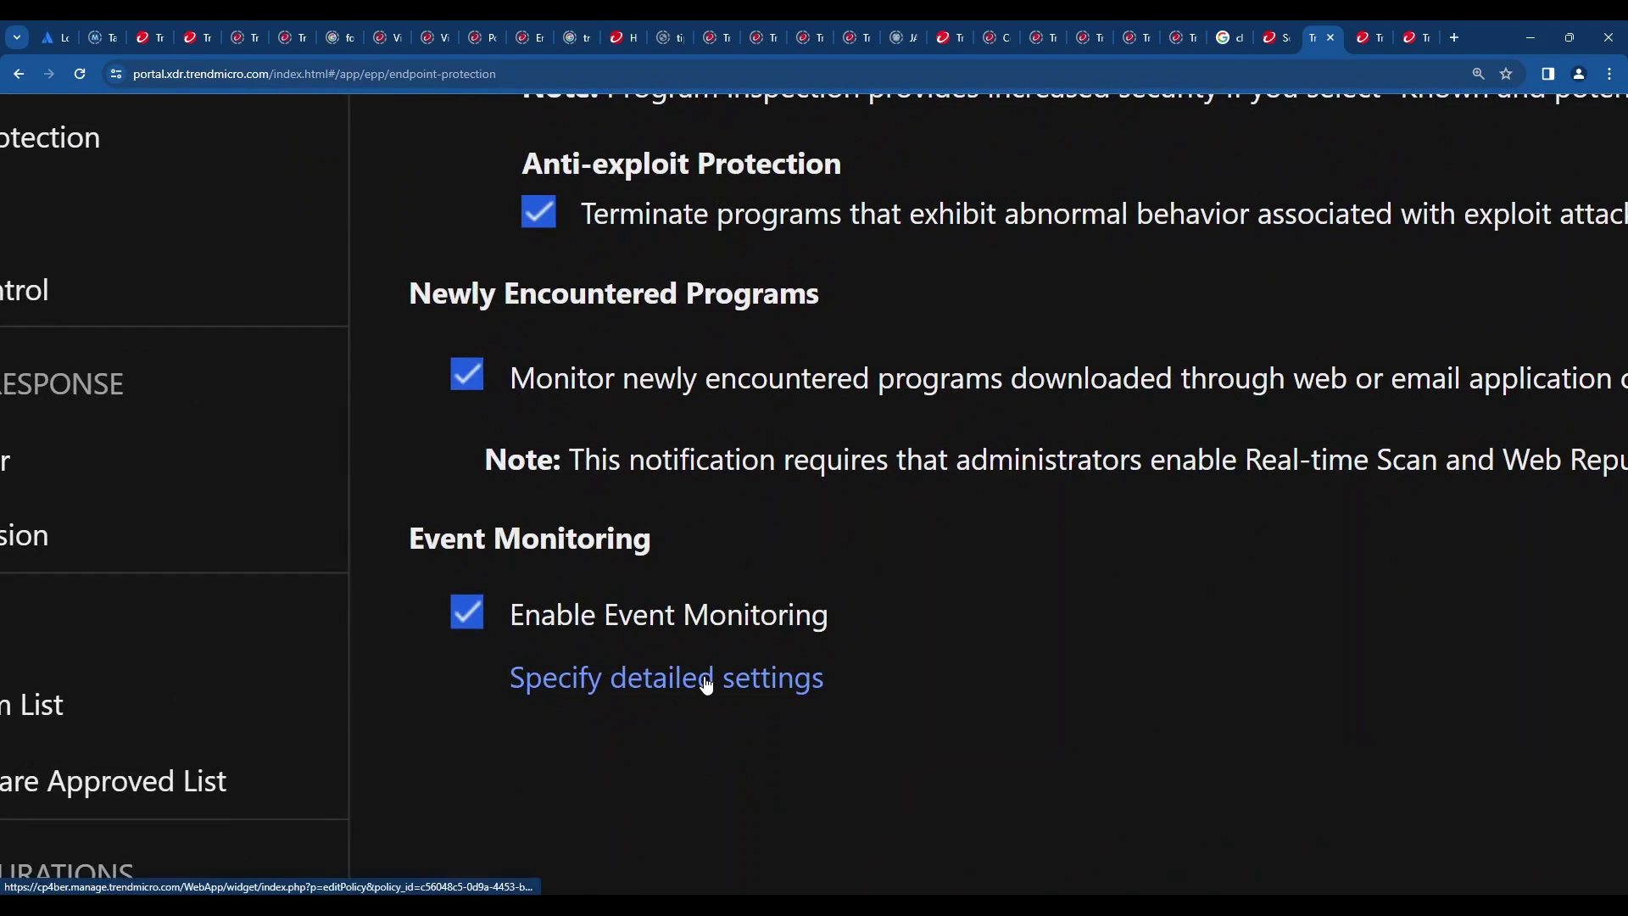
click(703, 676)
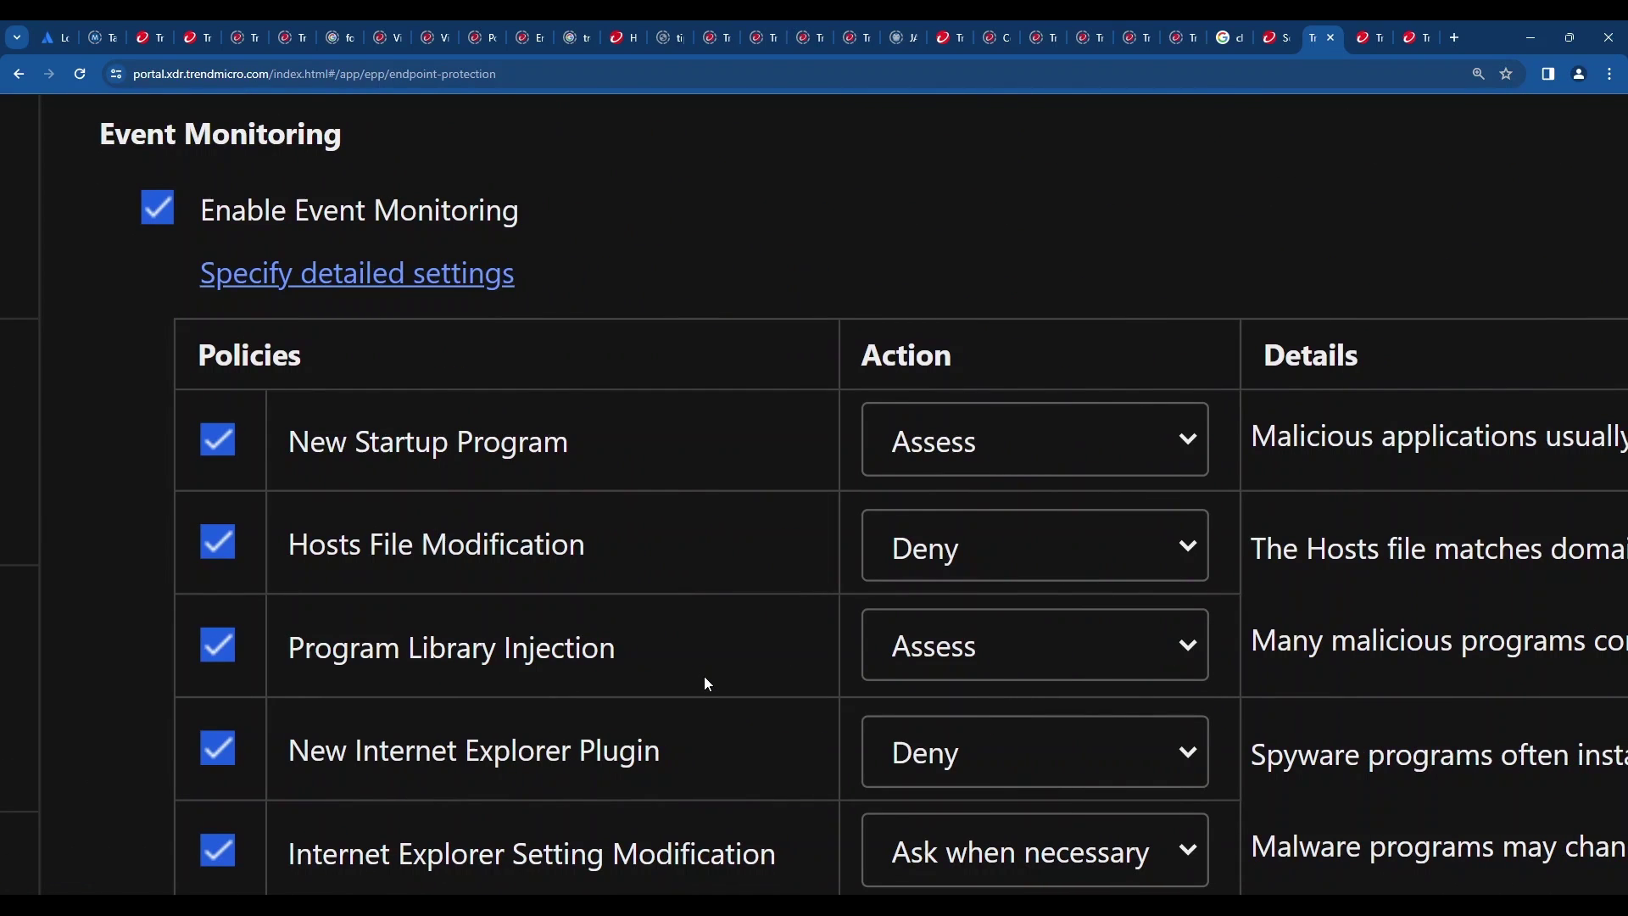
key(ctrl+minus)
scroll(707, 684, down, 2)
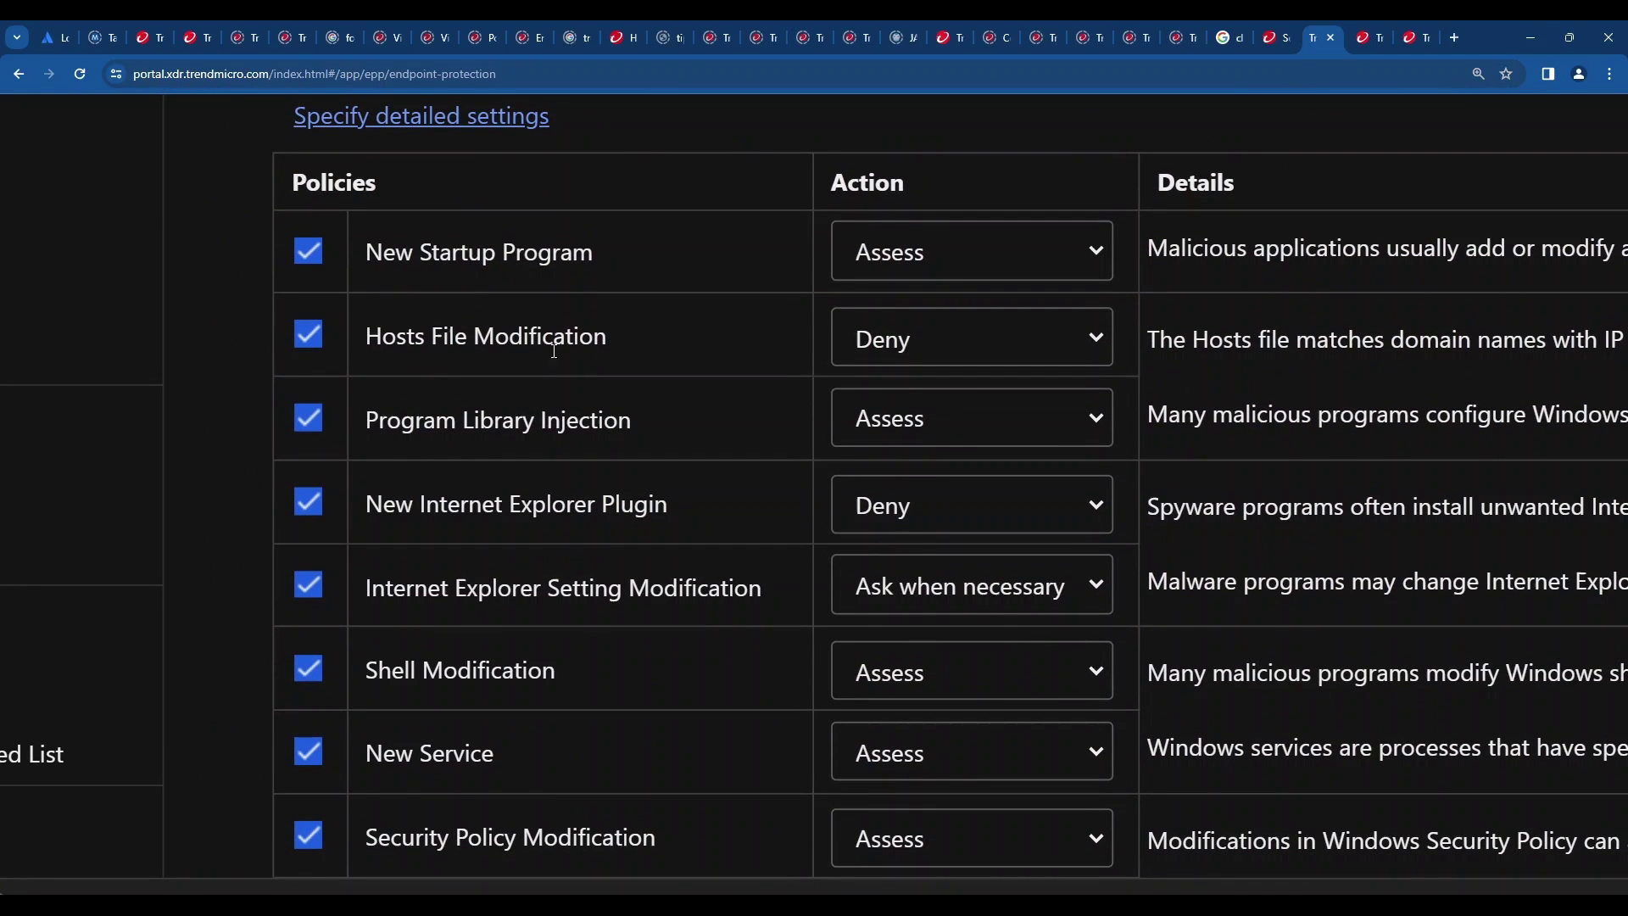
Step: Highlight the Hosts File Modification policy set to Deny, then restore normal zoom
drag(605, 339, 370, 350)
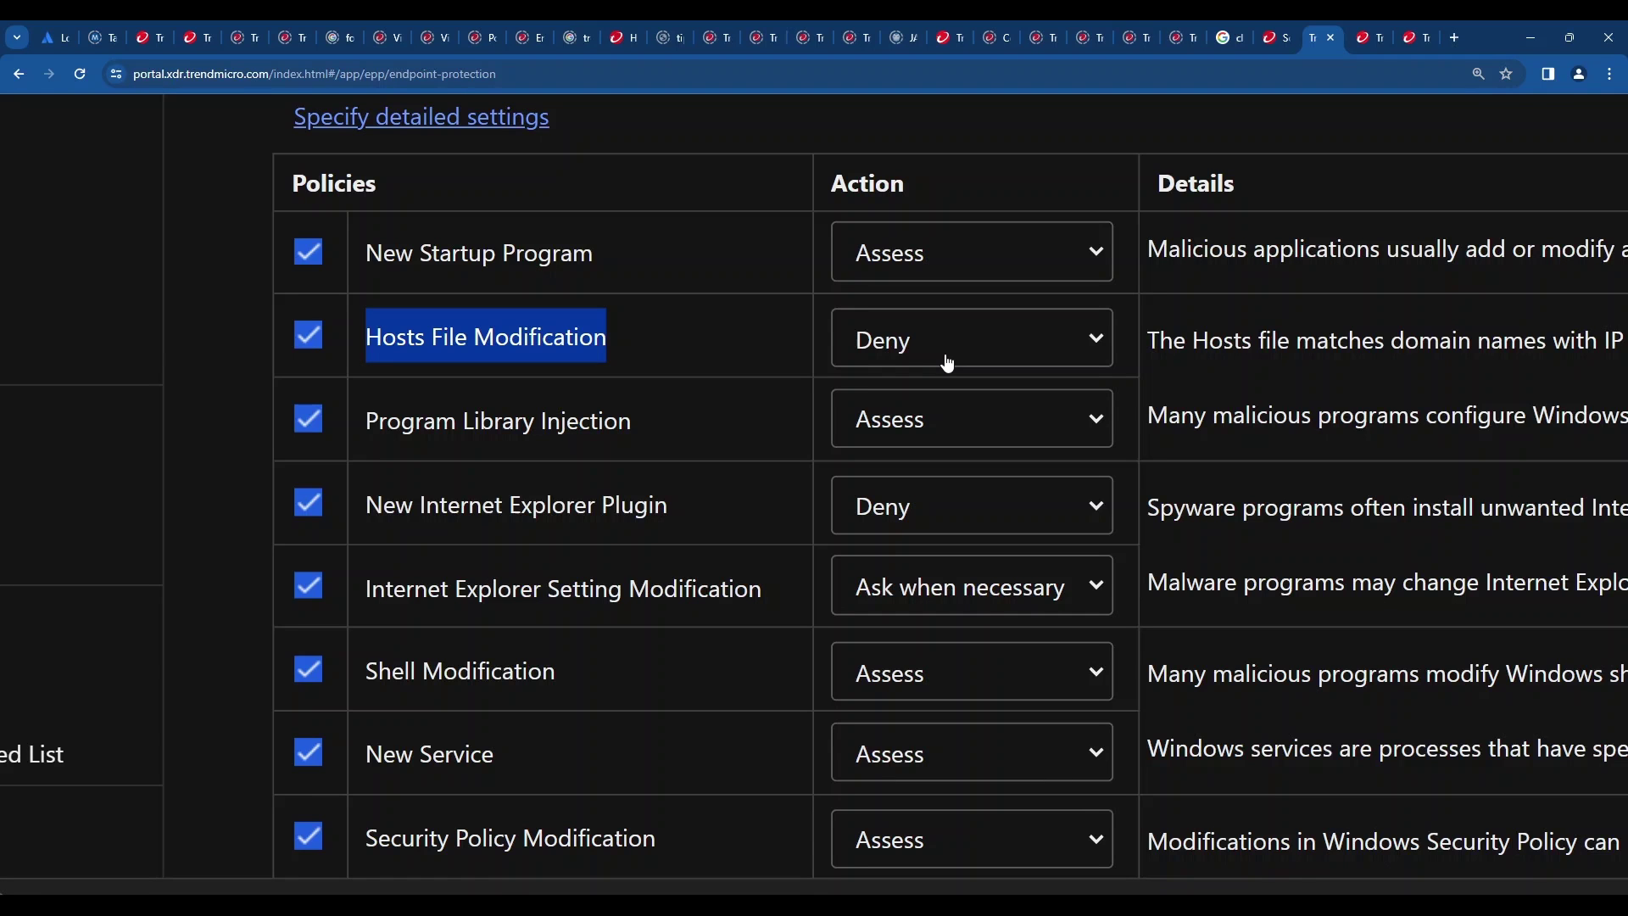
scroll(684, 582, down, 3)
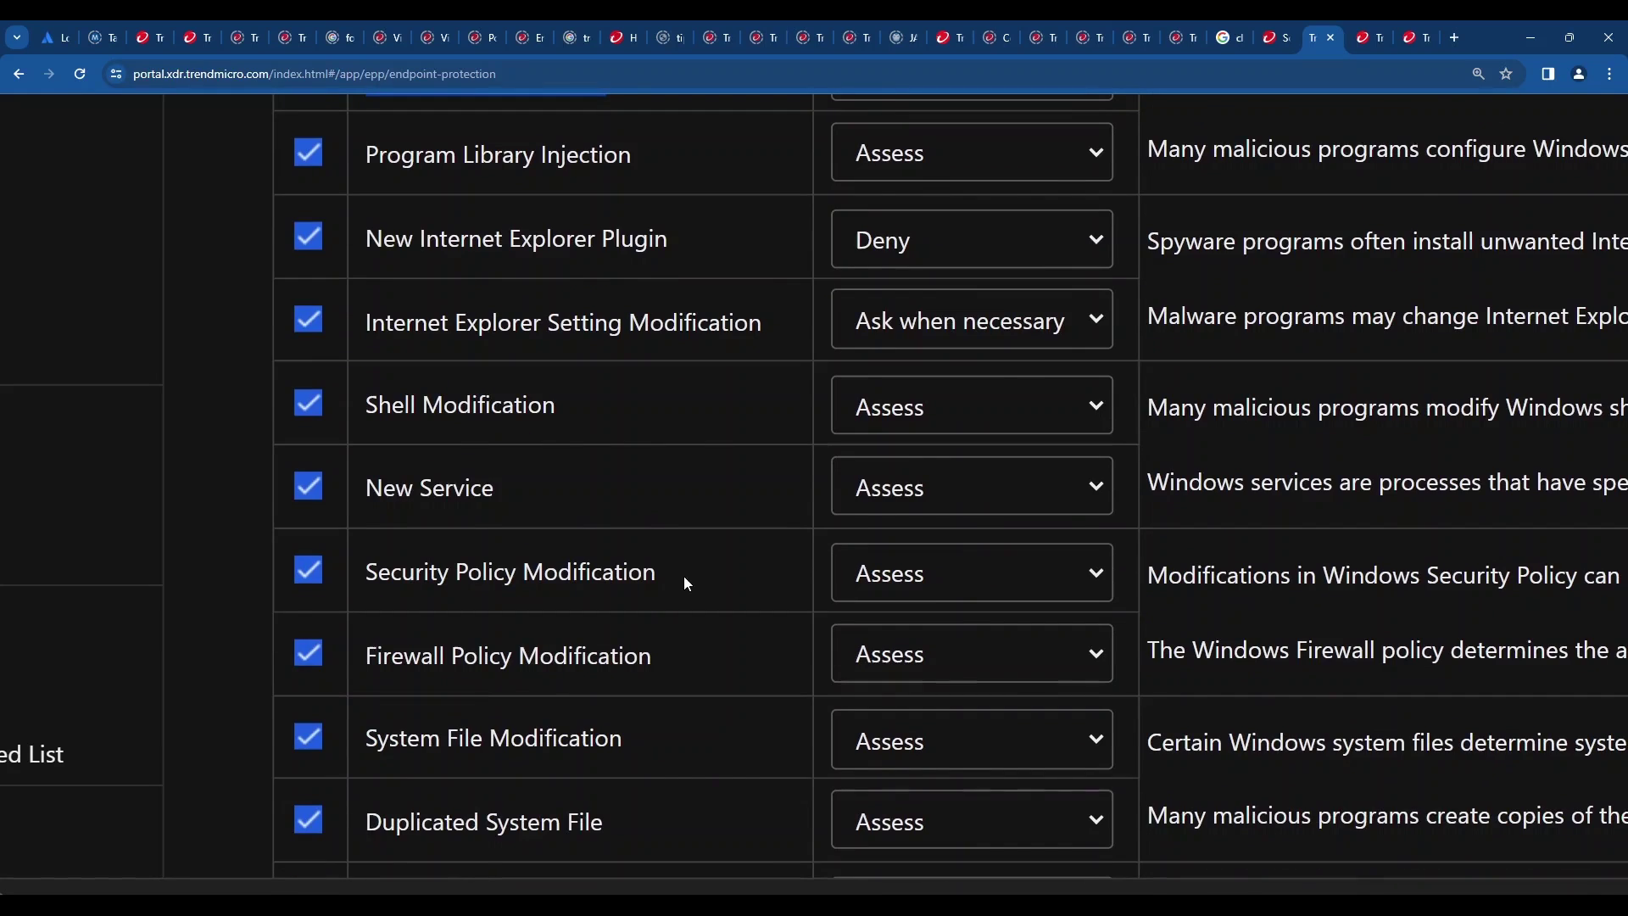
key(ctrl+0)
scroll(773, 407, down, 3)
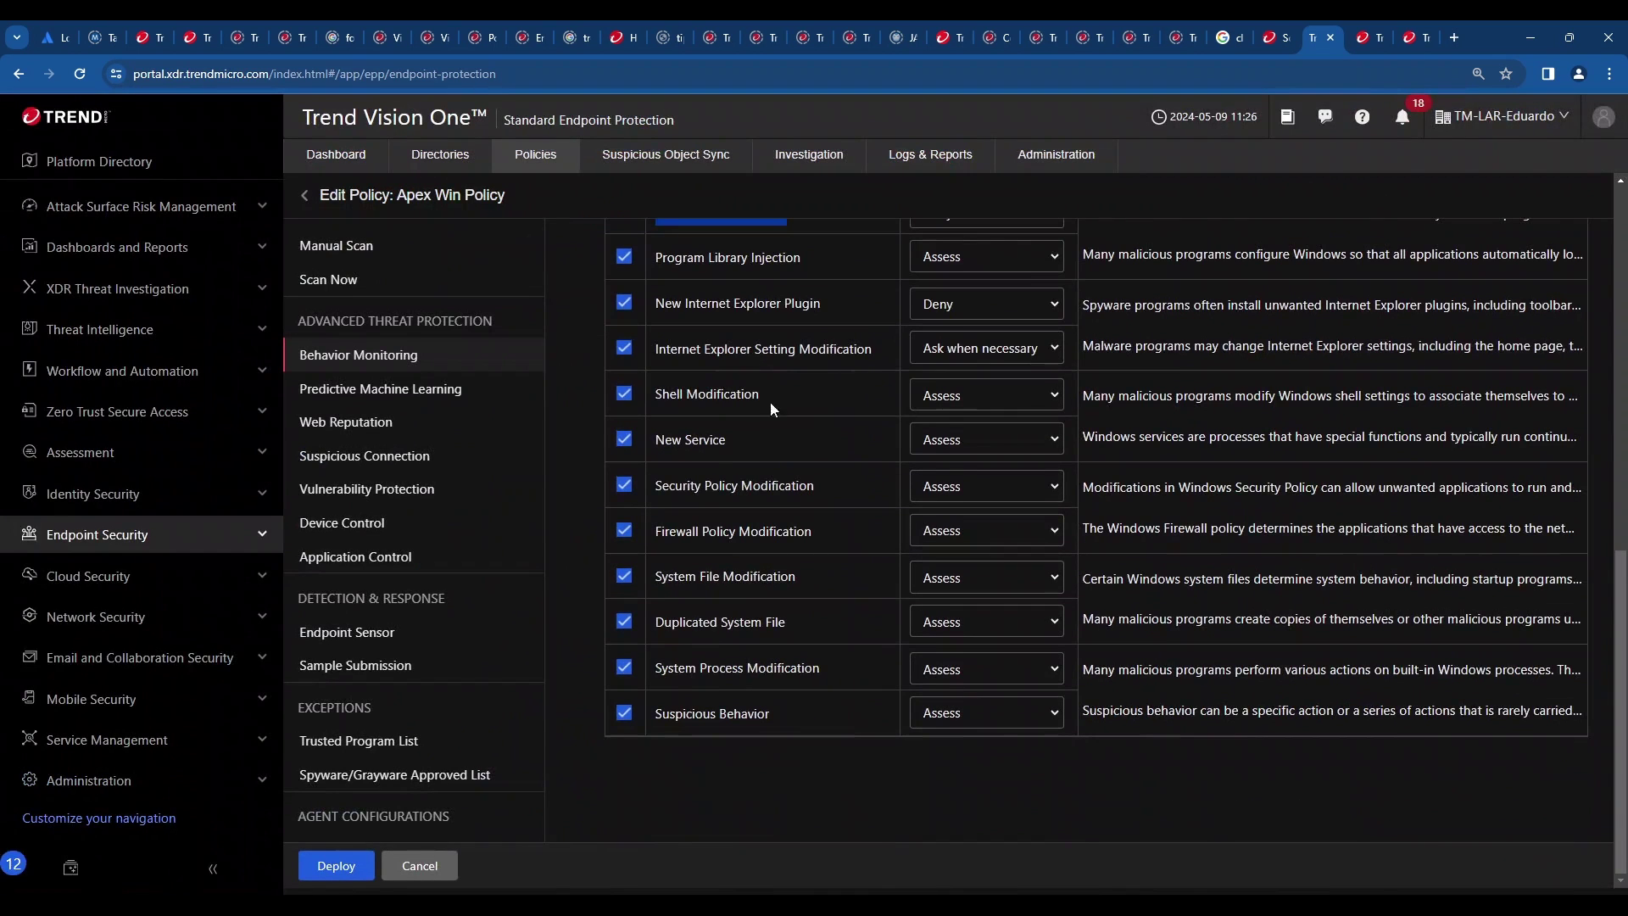
scroll(814, 553, up, 1)
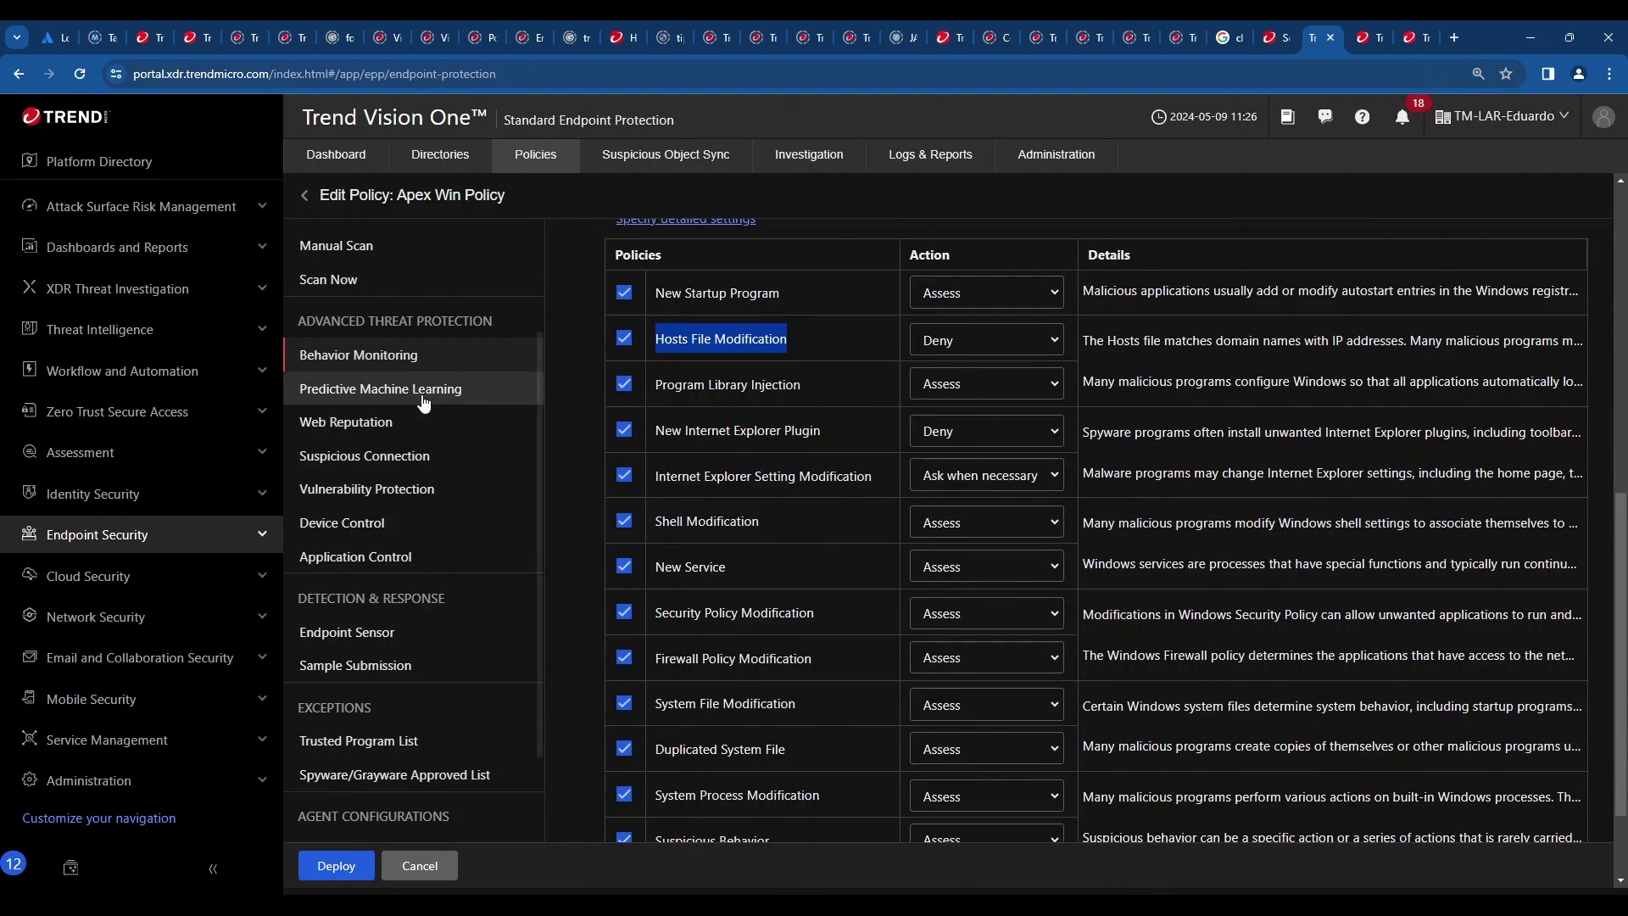
scroll(415, 398, up, 5)
Step: Review the Apex Win Policy's Real-time Scan exclusion lists on the Scan Exclusion tab
click(424, 356)
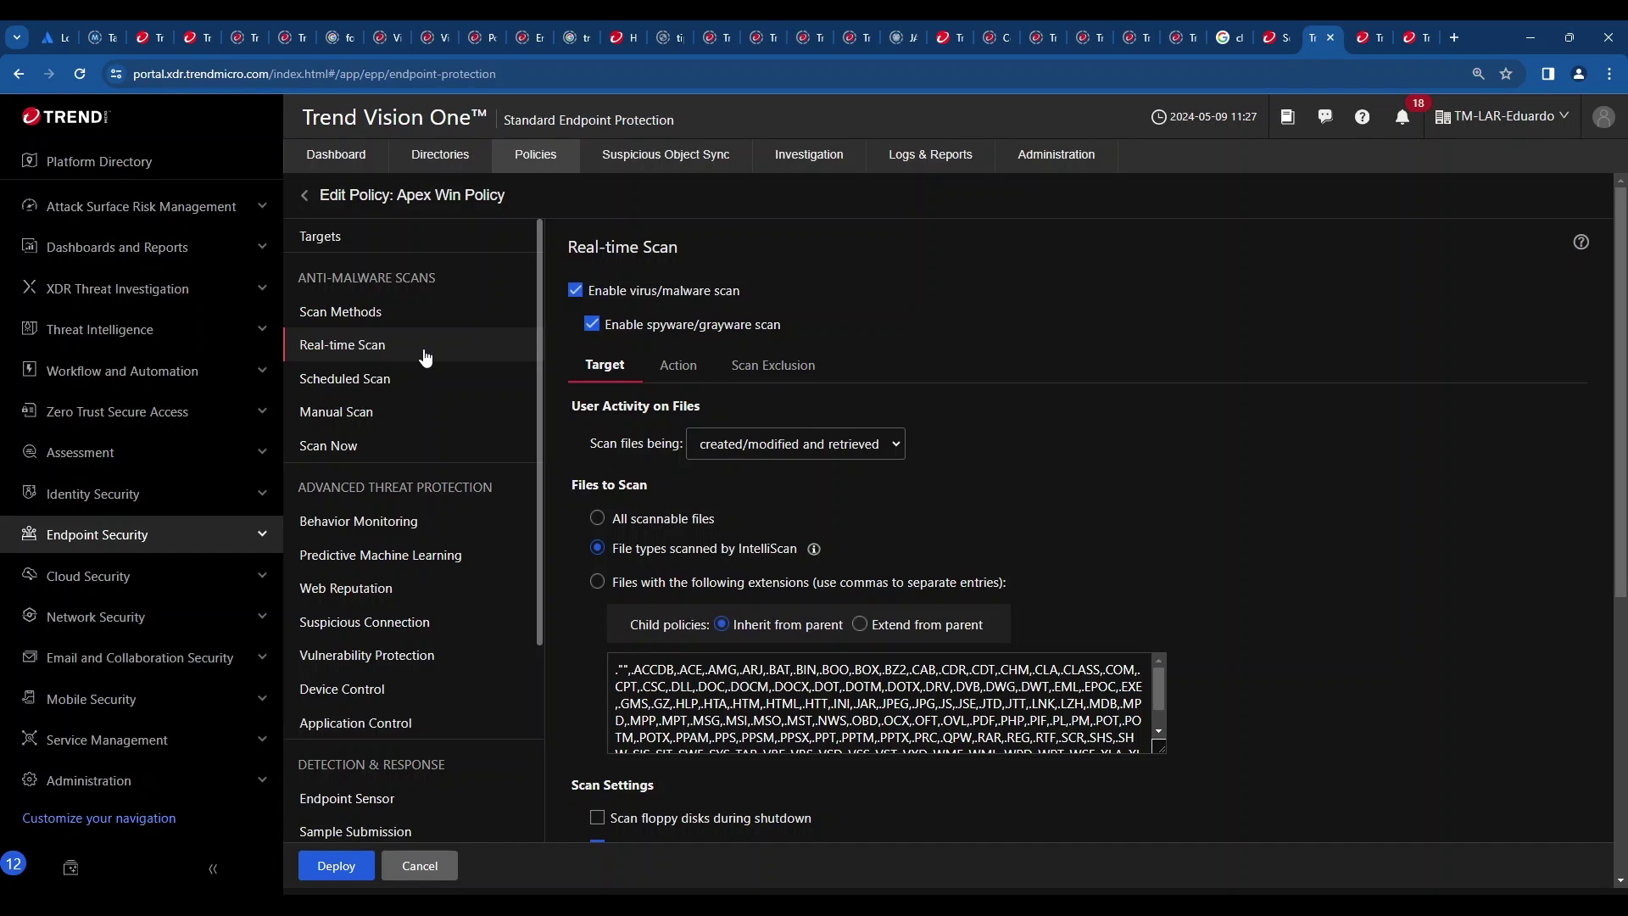
click(799, 370)
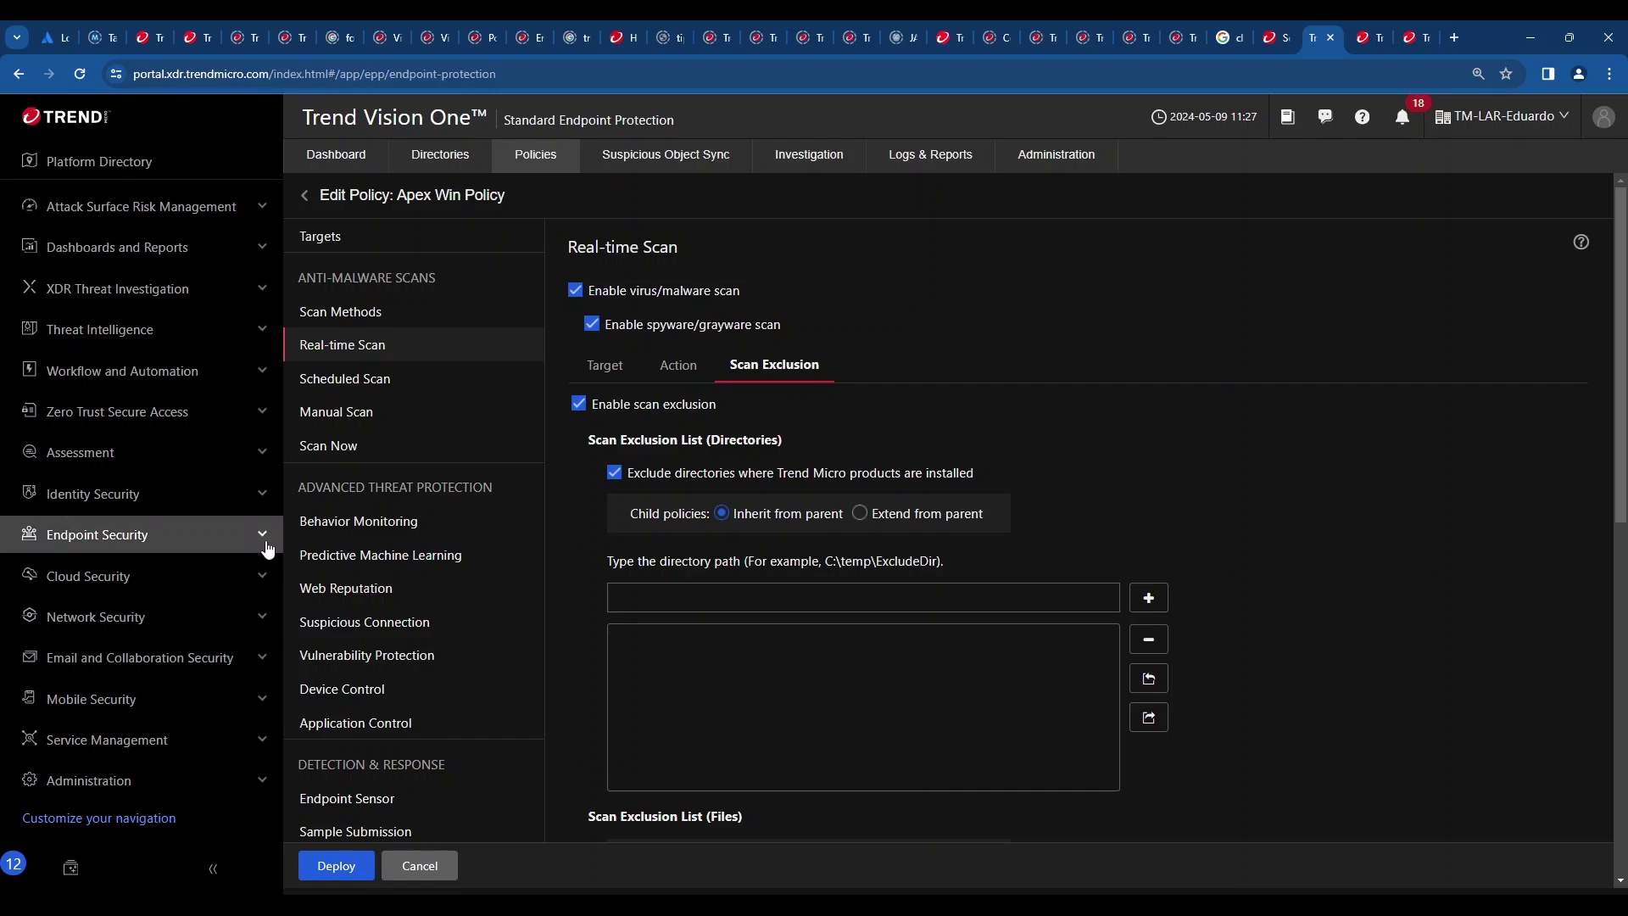
scroll(410, 621, down, 2)
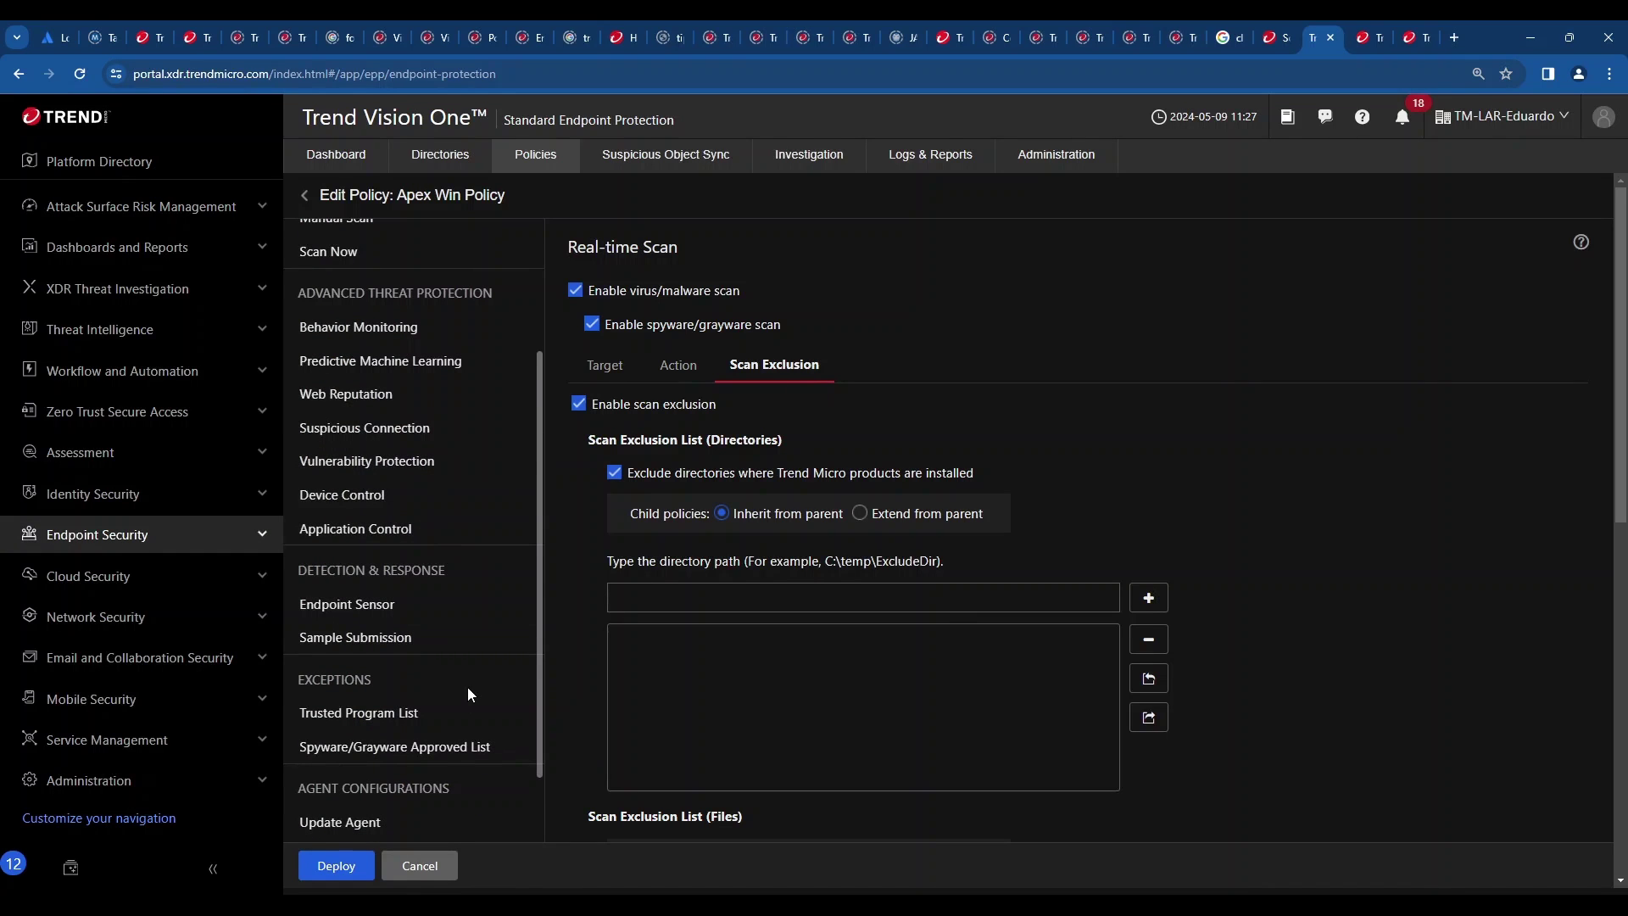
click(426, 461)
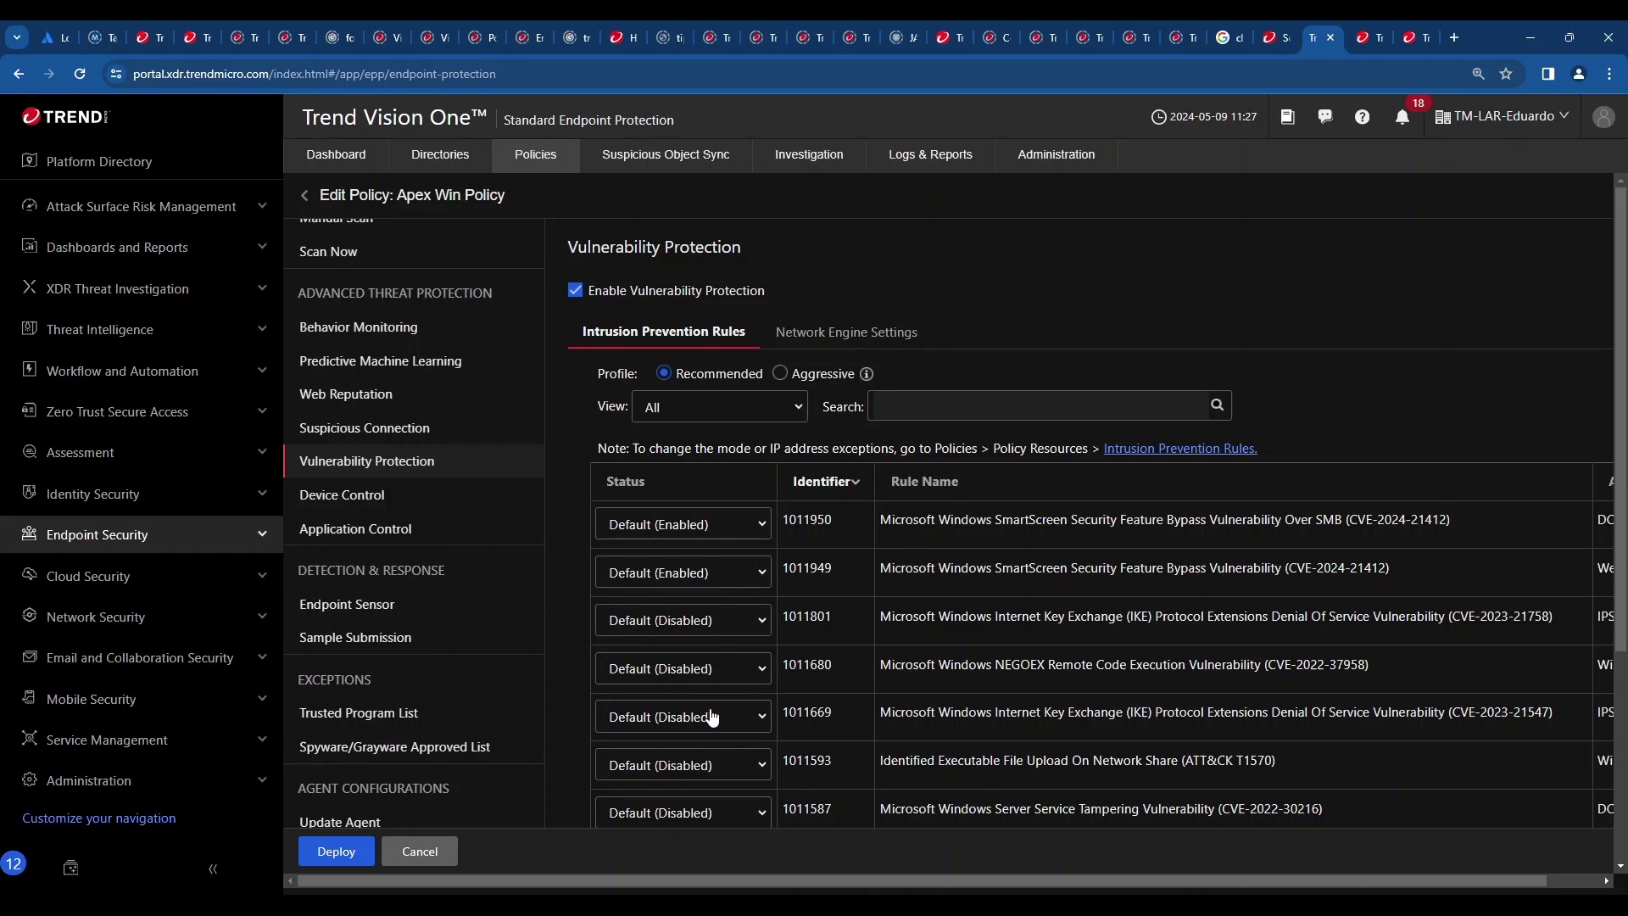
Step: Check status choices for rule 1011680, leaving it at Default (Disabled)
click(731, 669)
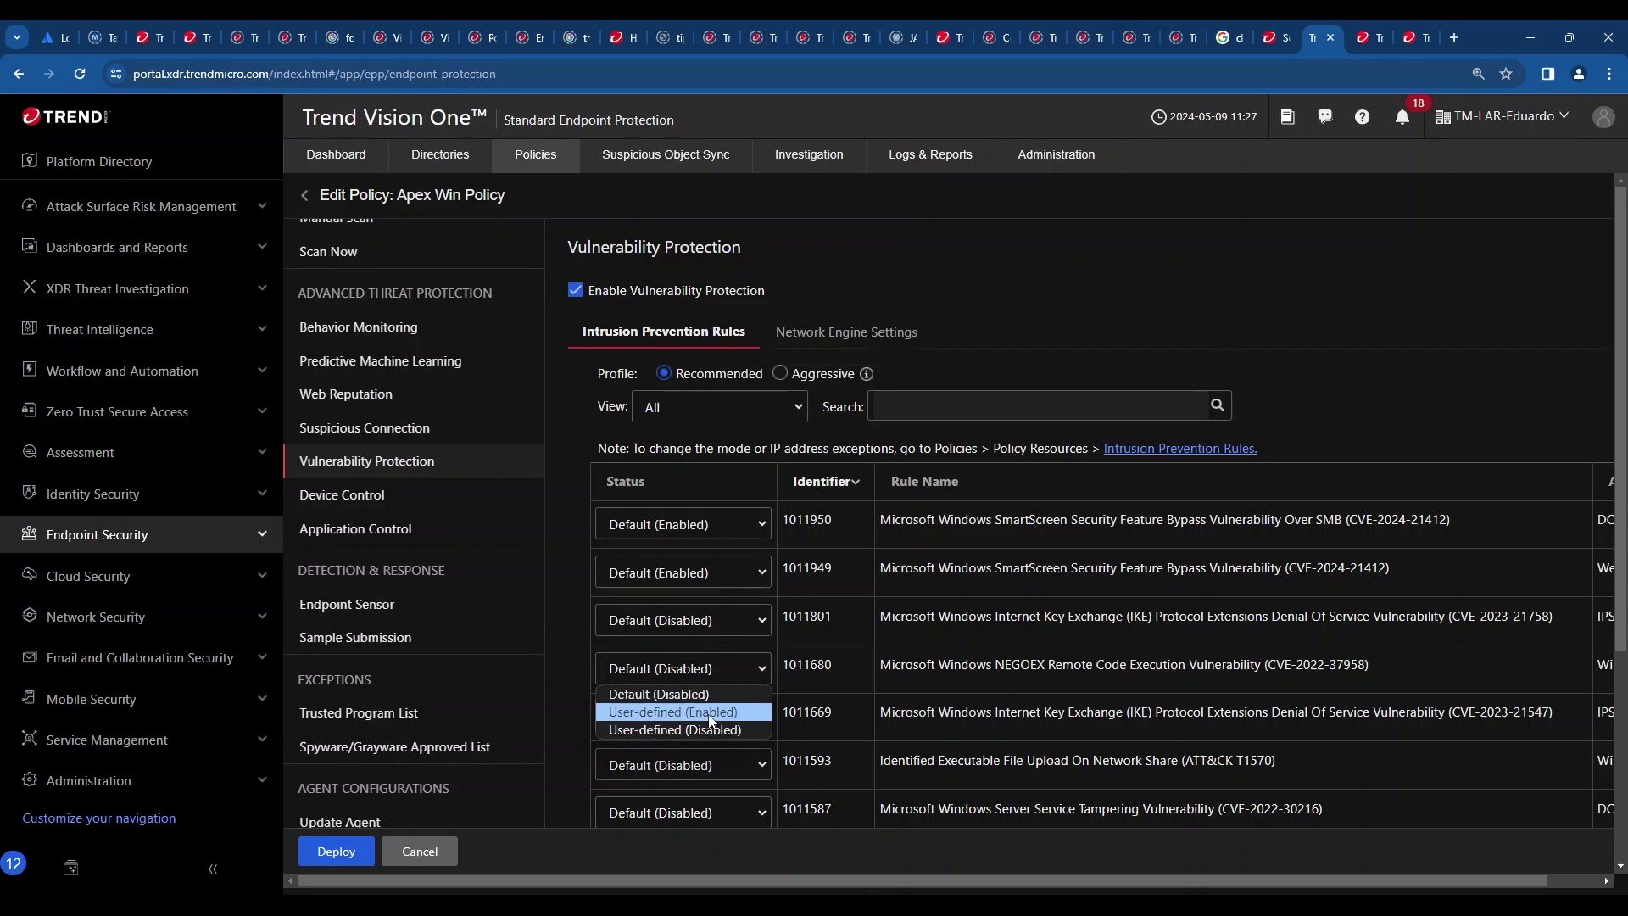
click(264, 547)
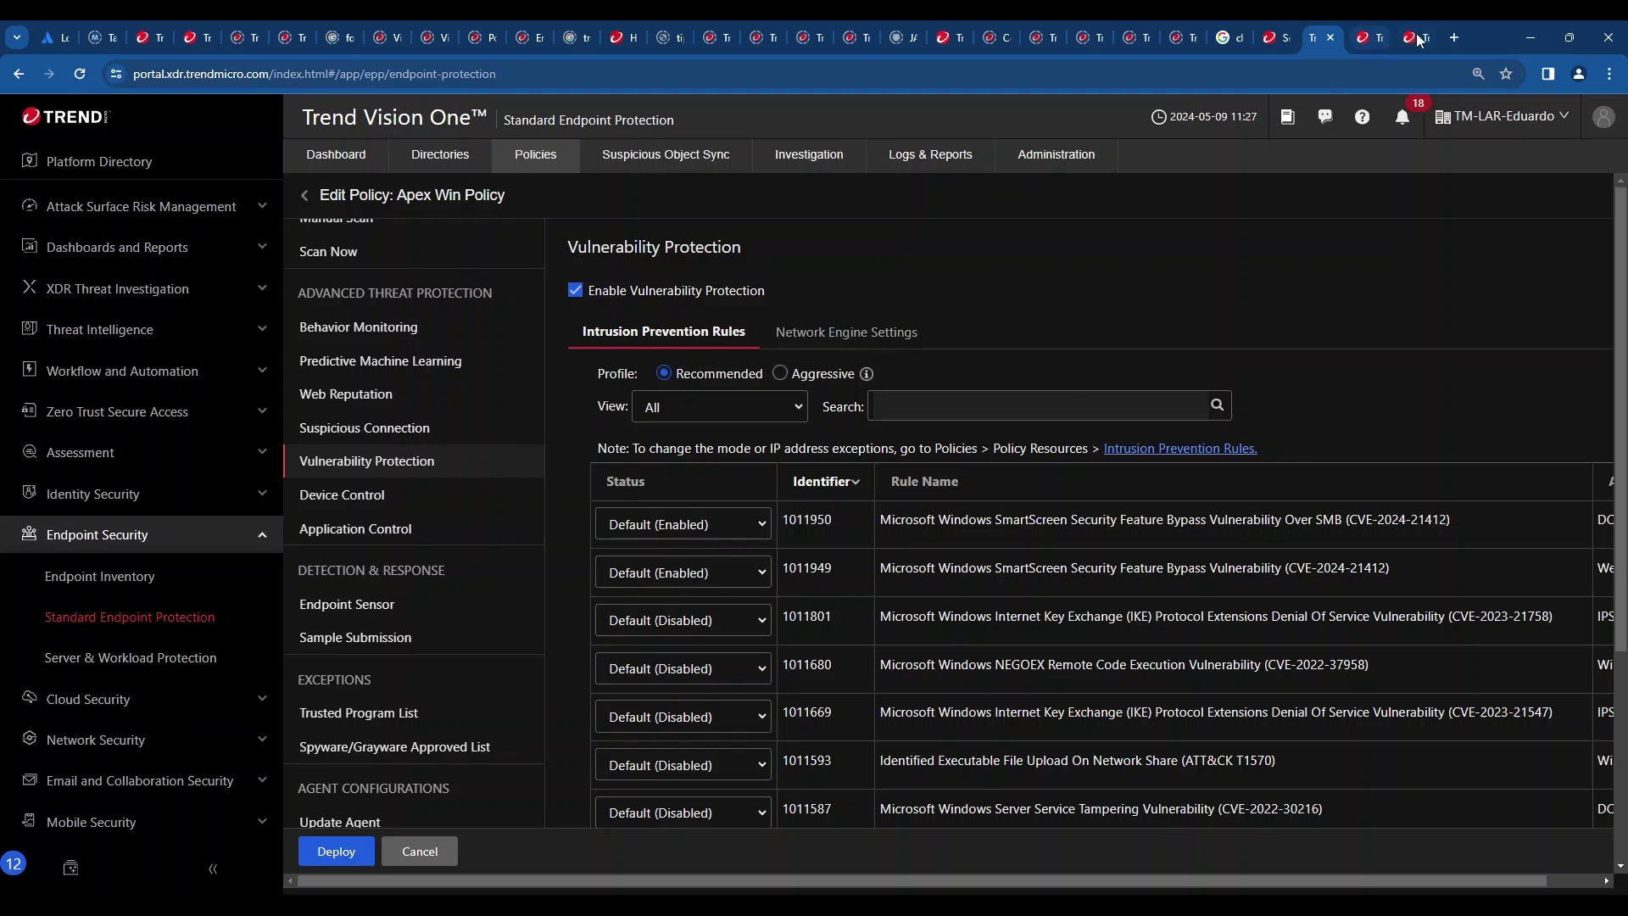
Step: Open the Windows Server 2012 policy from the Server & Workload Protection policy list
click(1381, 40)
click(1408, 37)
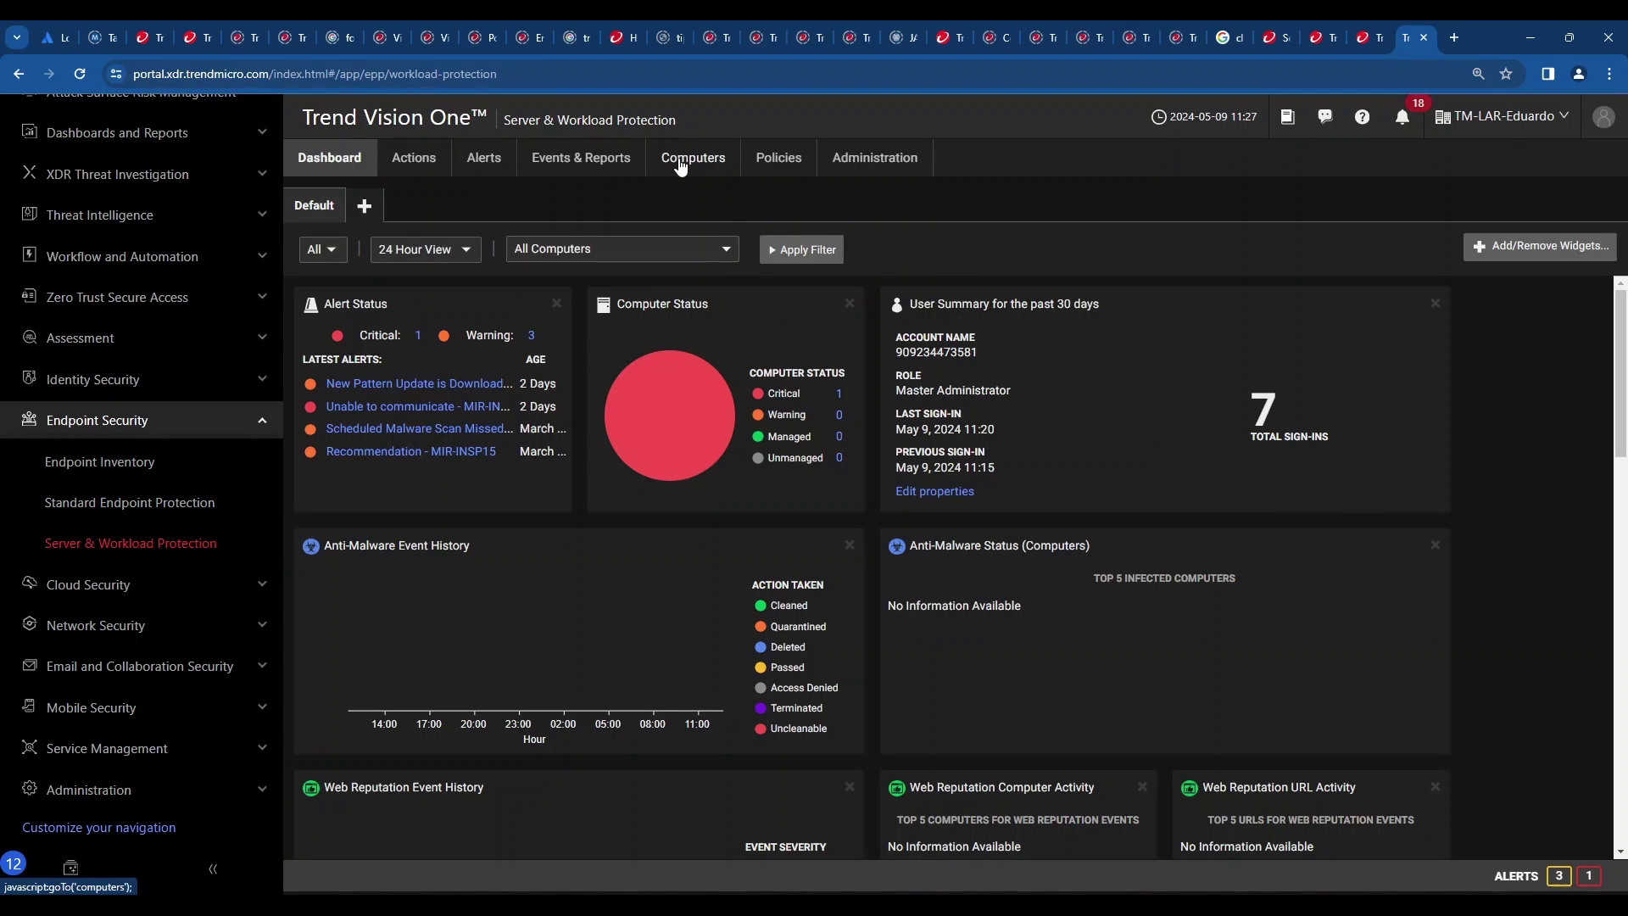
click(798, 160)
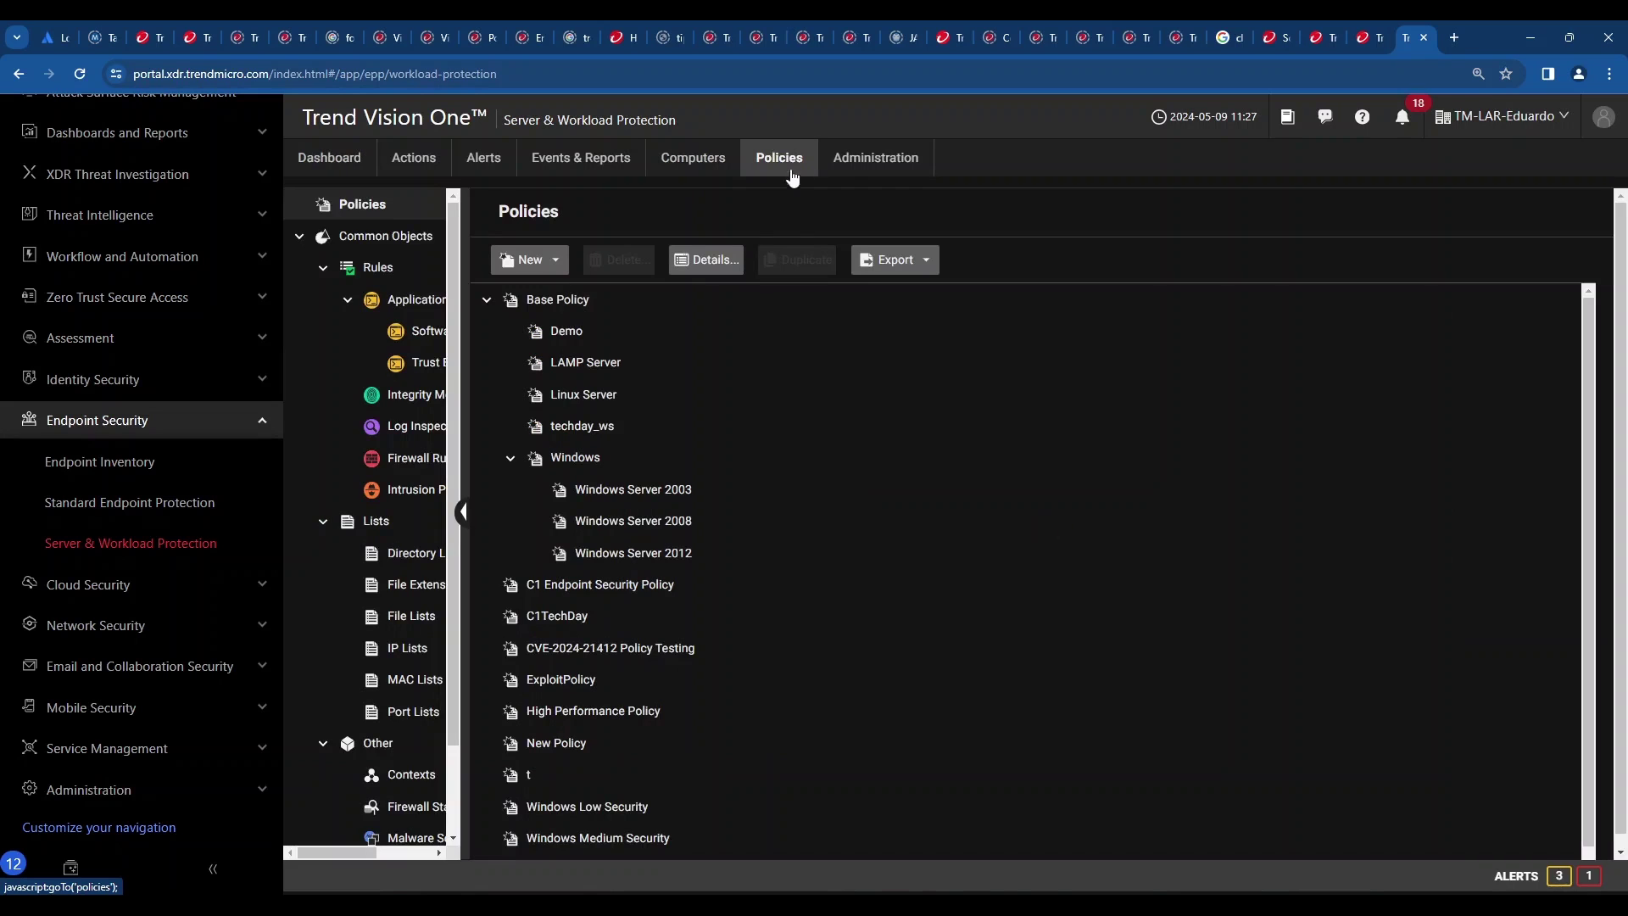
double_click(712, 553)
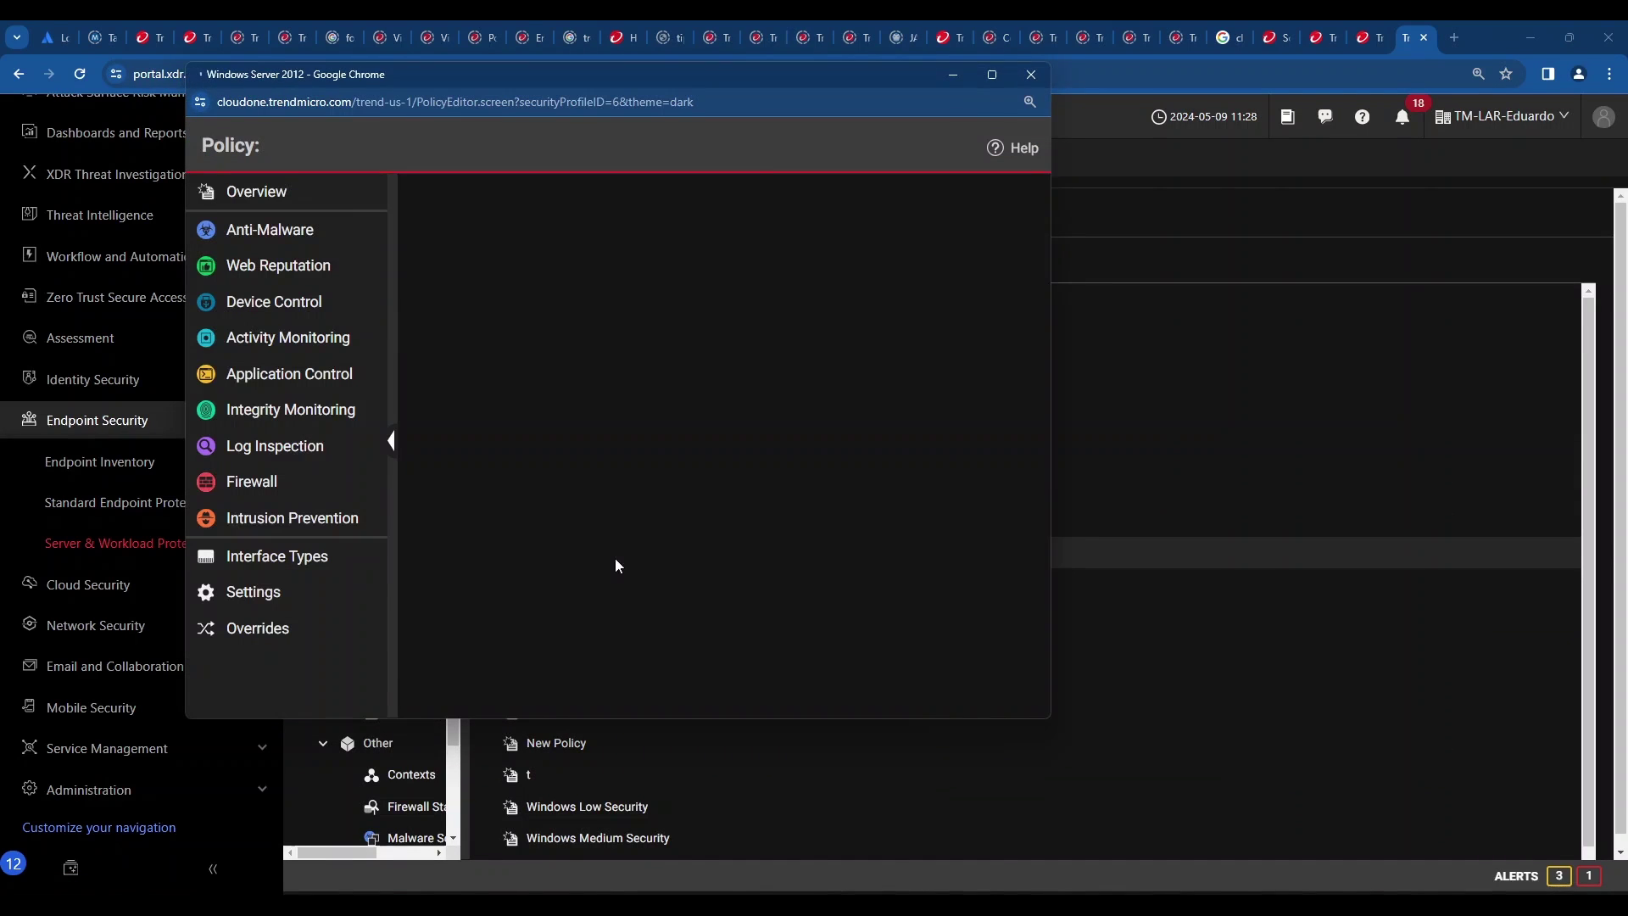
Step: Show Anti-Malware full-screen and highlight the Every Day All Day real-time scan schedule
click(315, 235)
double_click(689, 75)
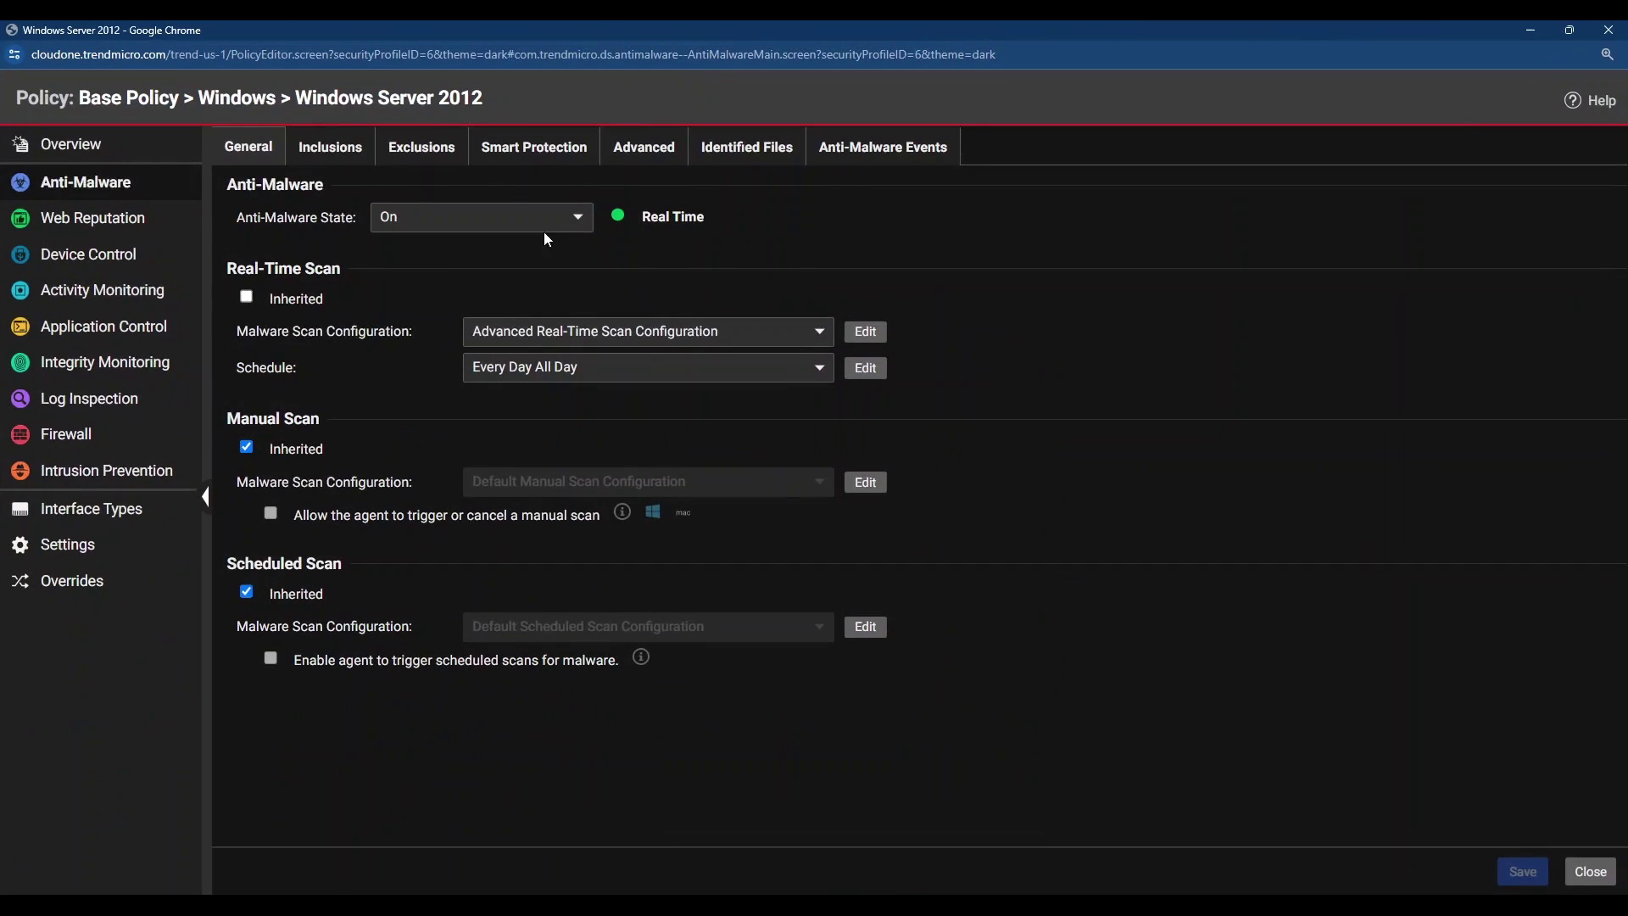
scroll(242, 373, up, 5)
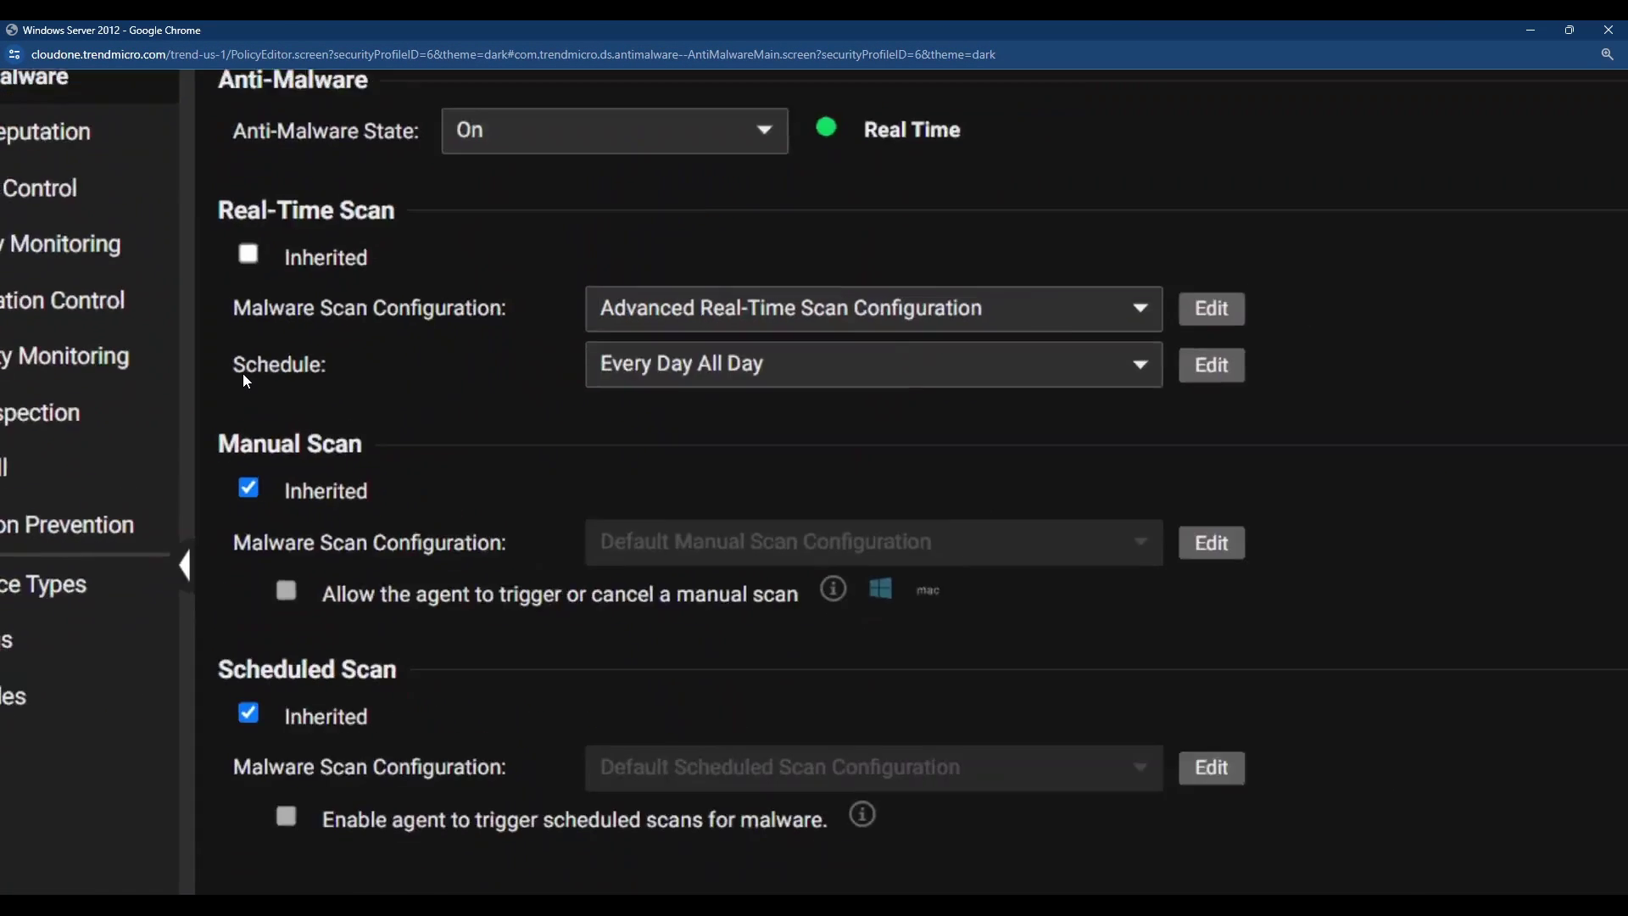
scroll(245, 312, up, 2)
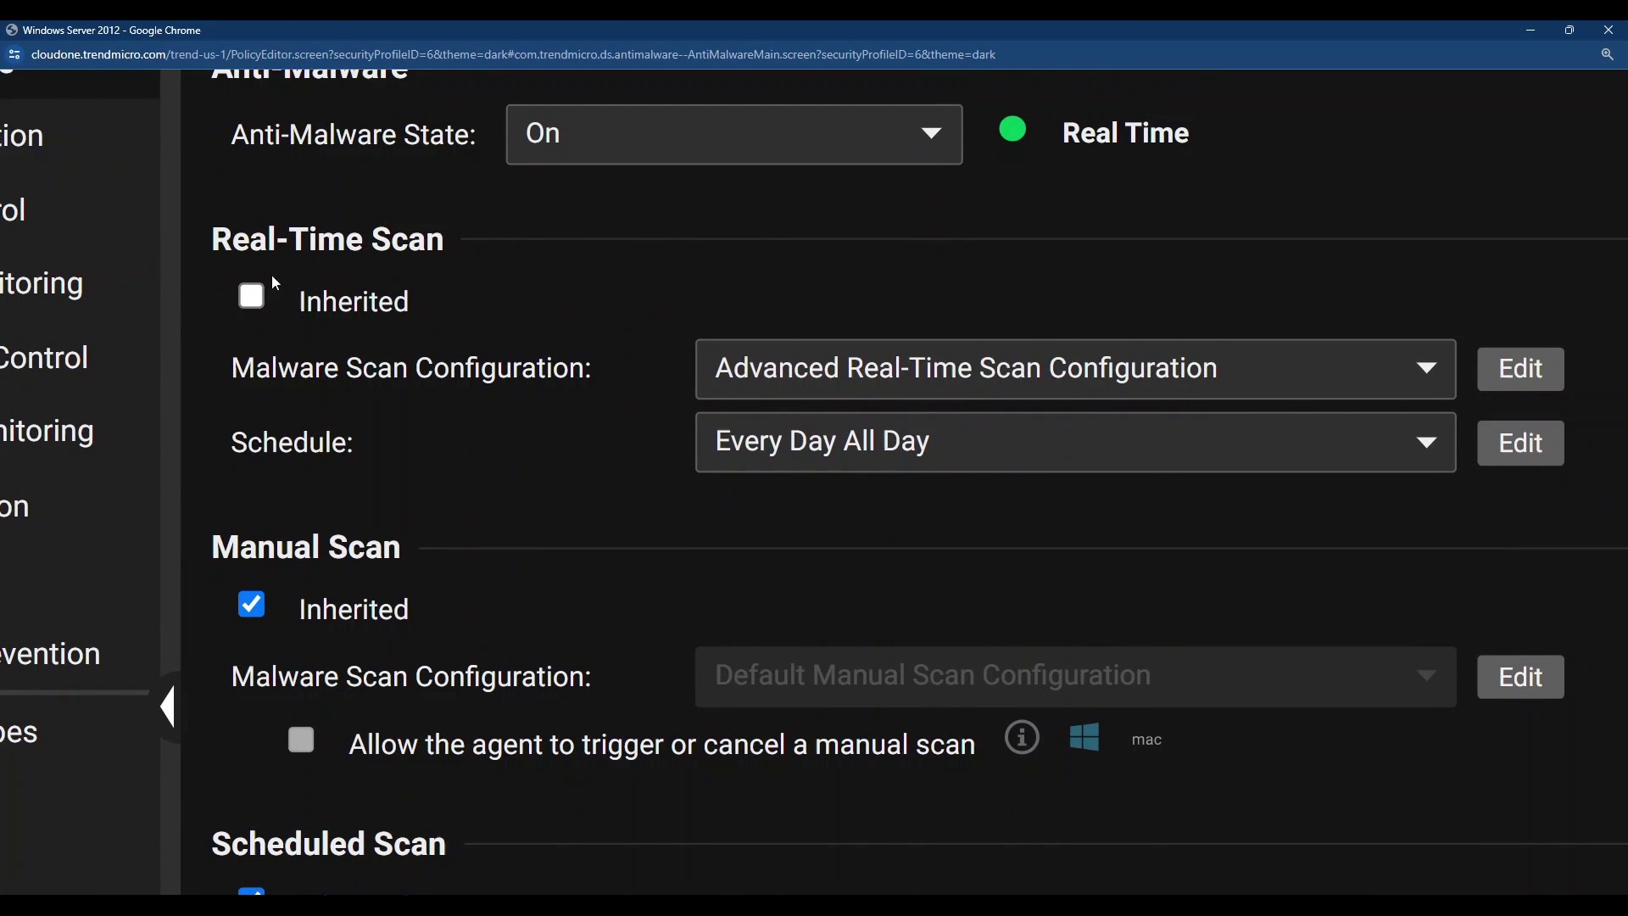
drag(242, 455, 570, 461)
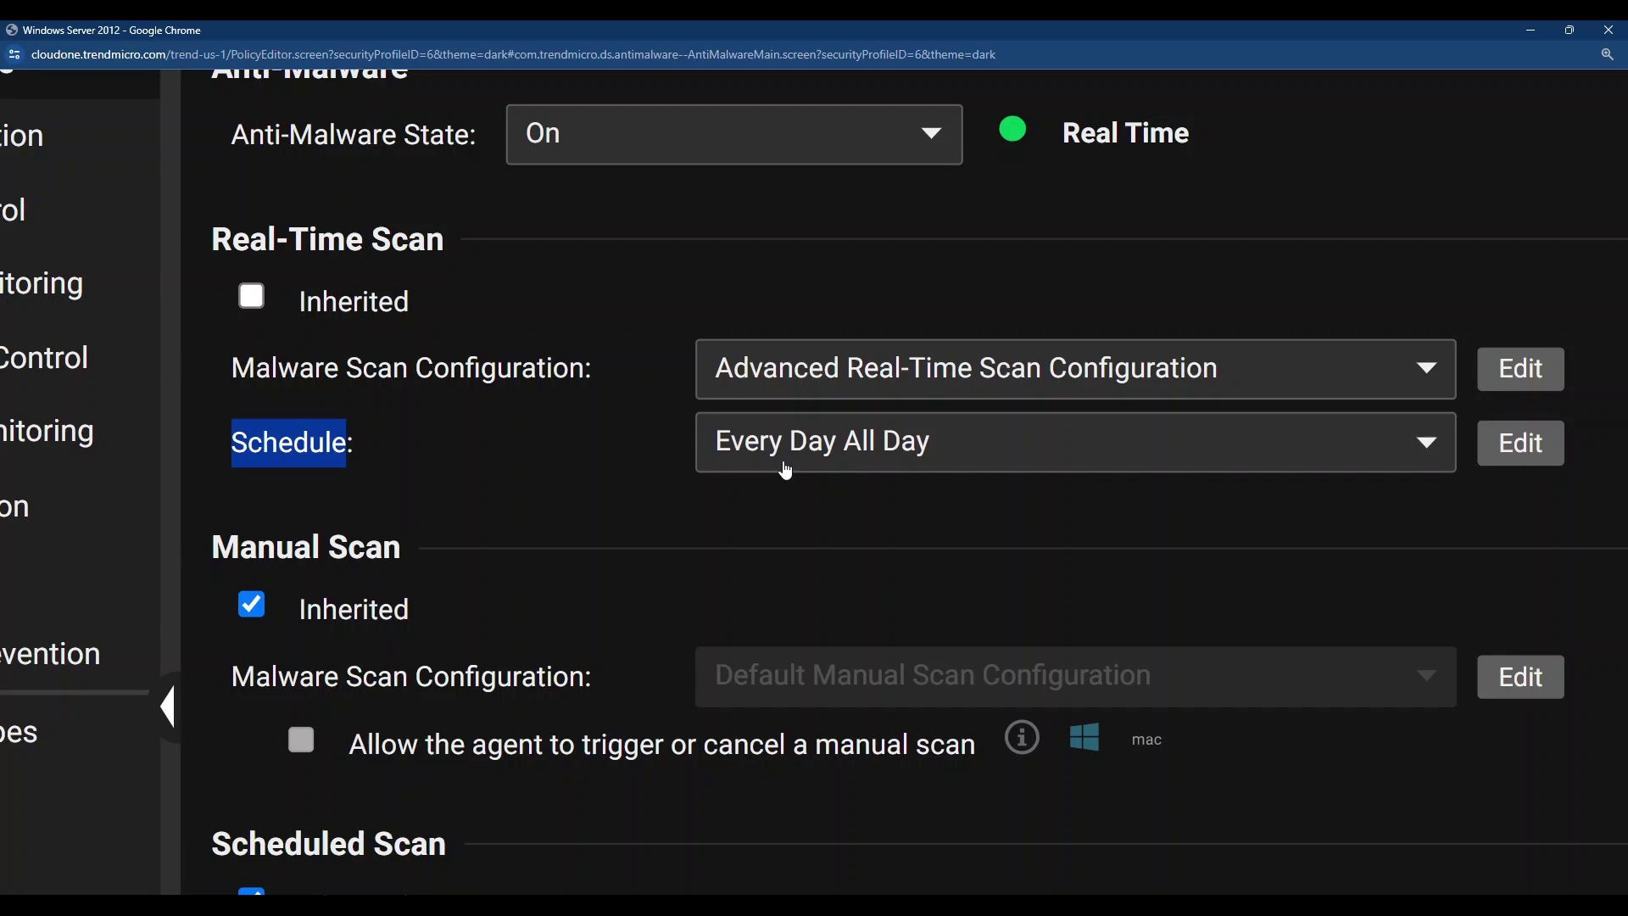
Step: Open the Advanced Real-Time Scan Configuration properties and scroll through its General tab
key(ctrl+minus)
key(ctrl+minus)
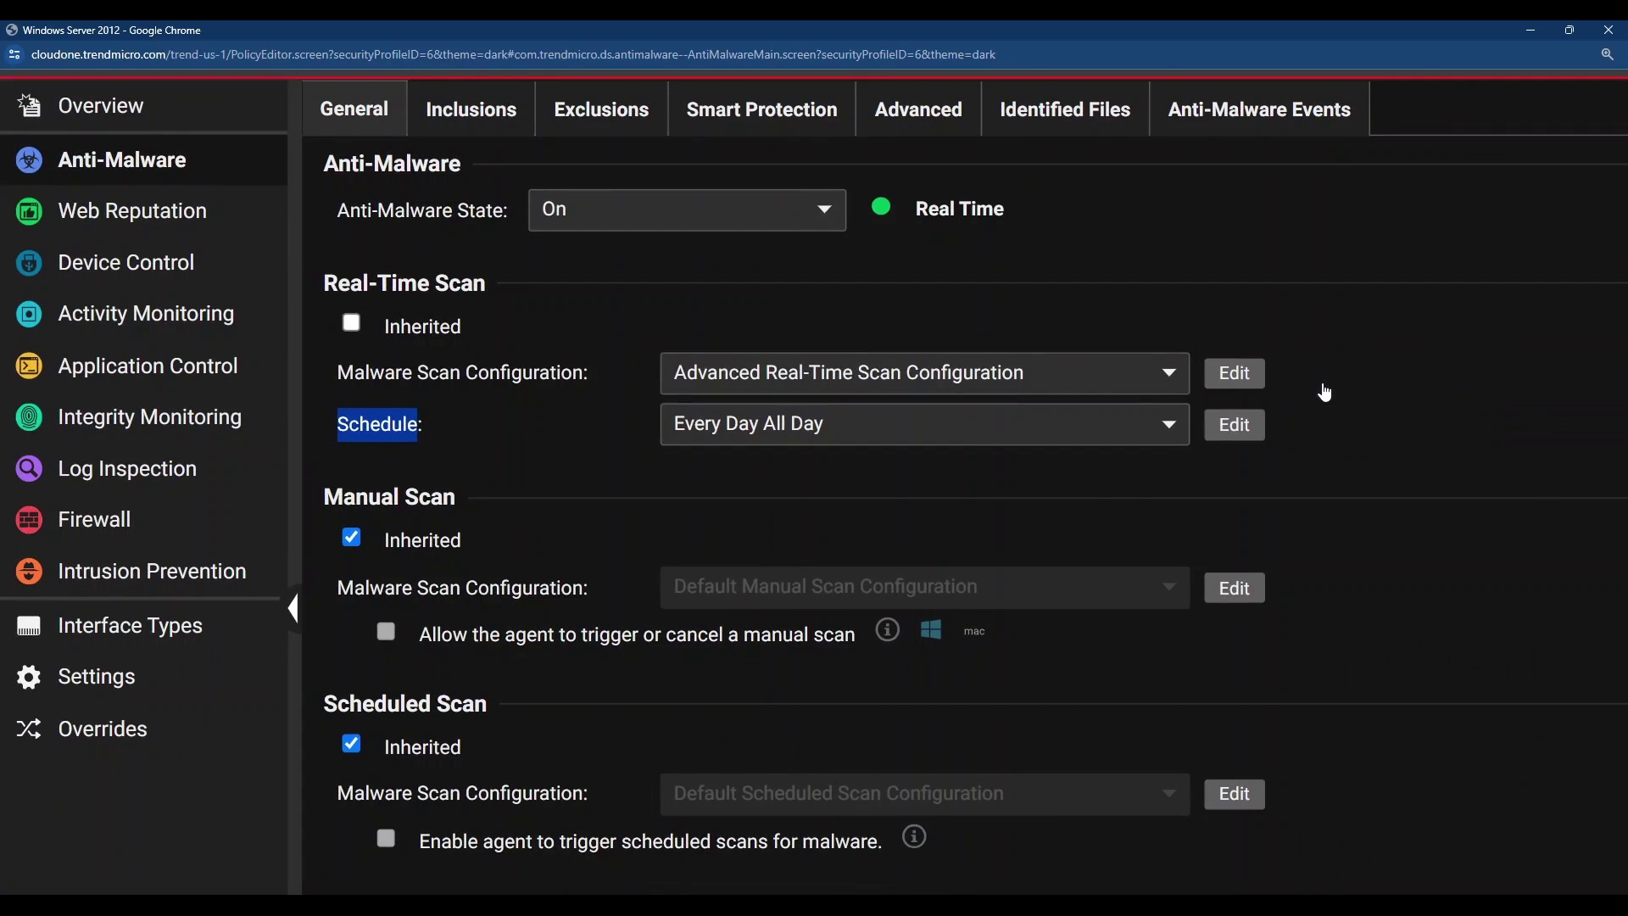
click(1242, 385)
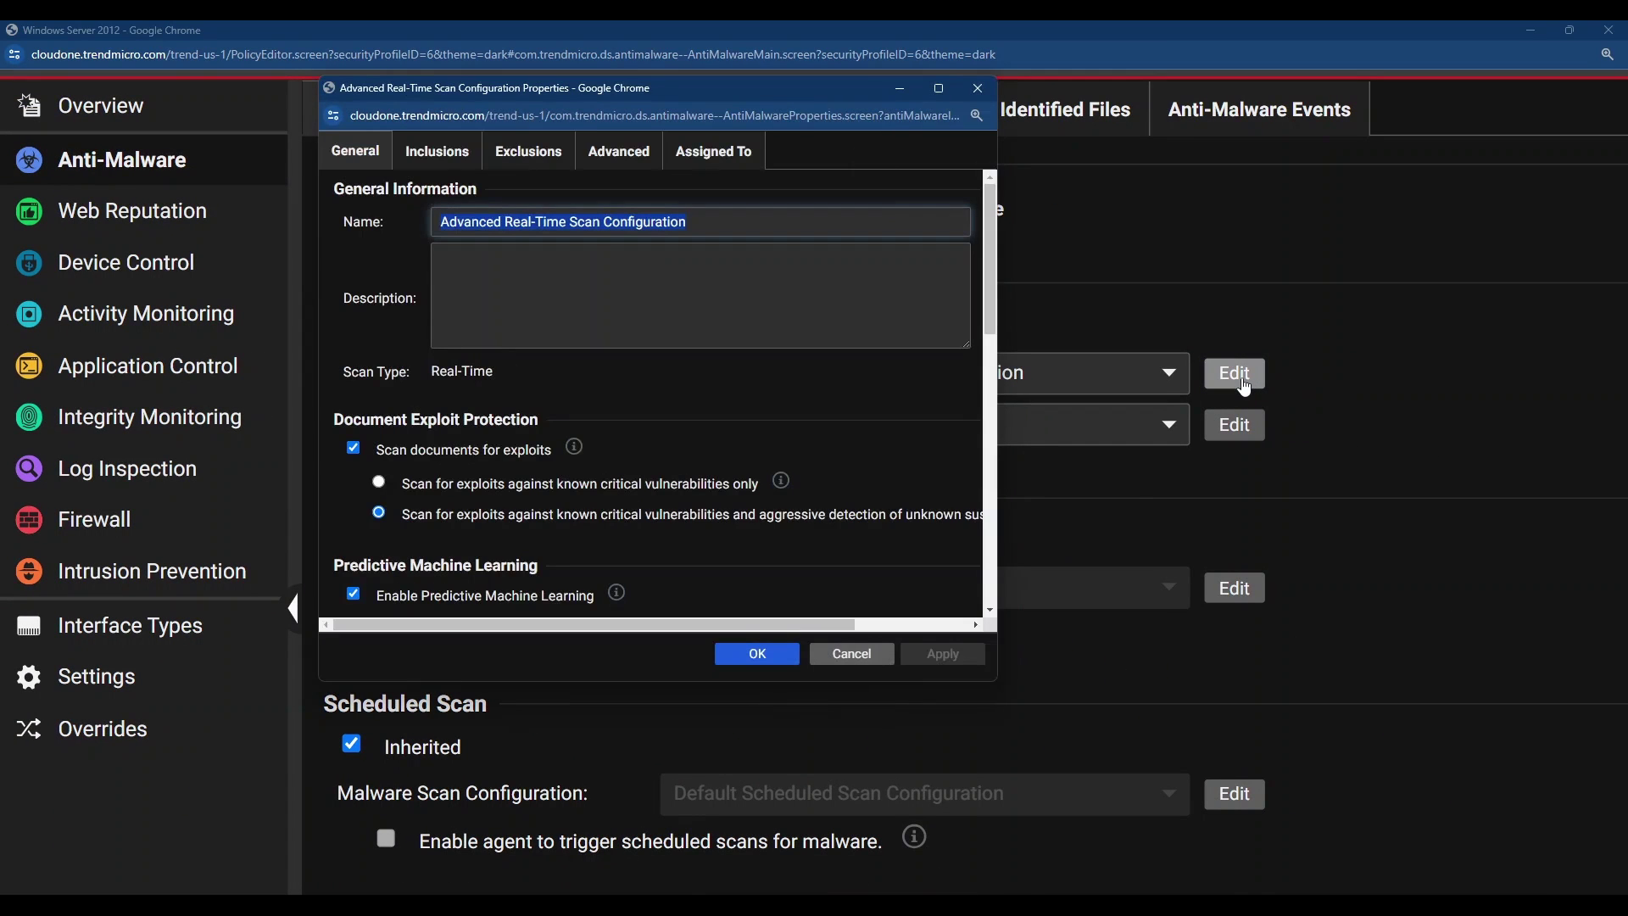
click(997, 640)
scroll(620, 455, down, 8)
scroll(621, 454, up, 4)
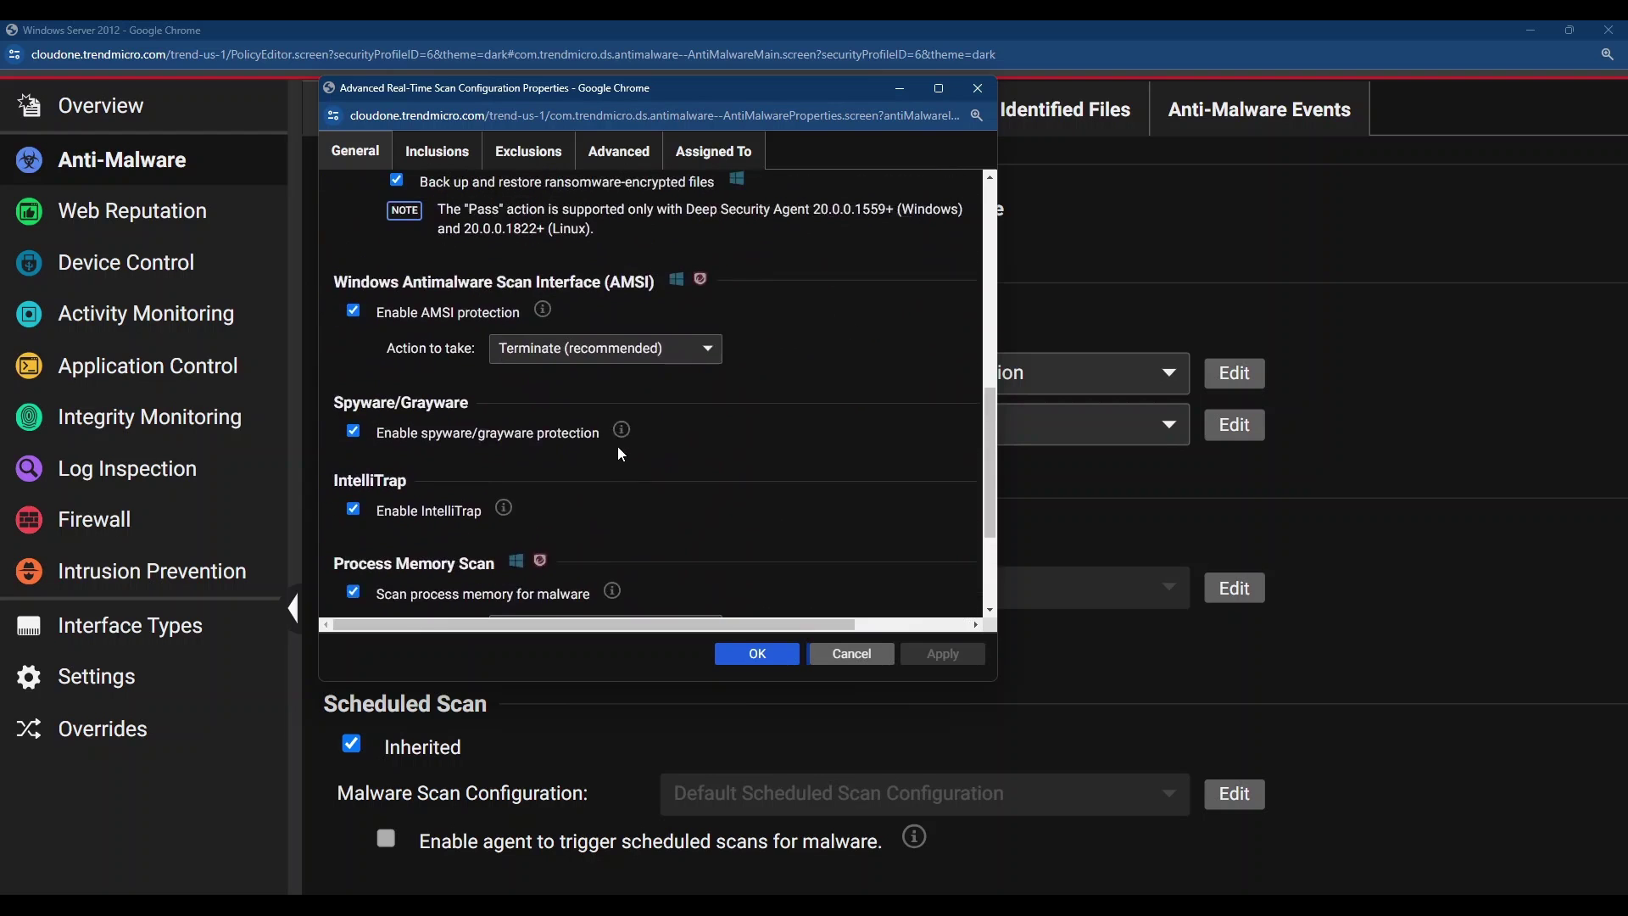
scroll(621, 455, up, 2)
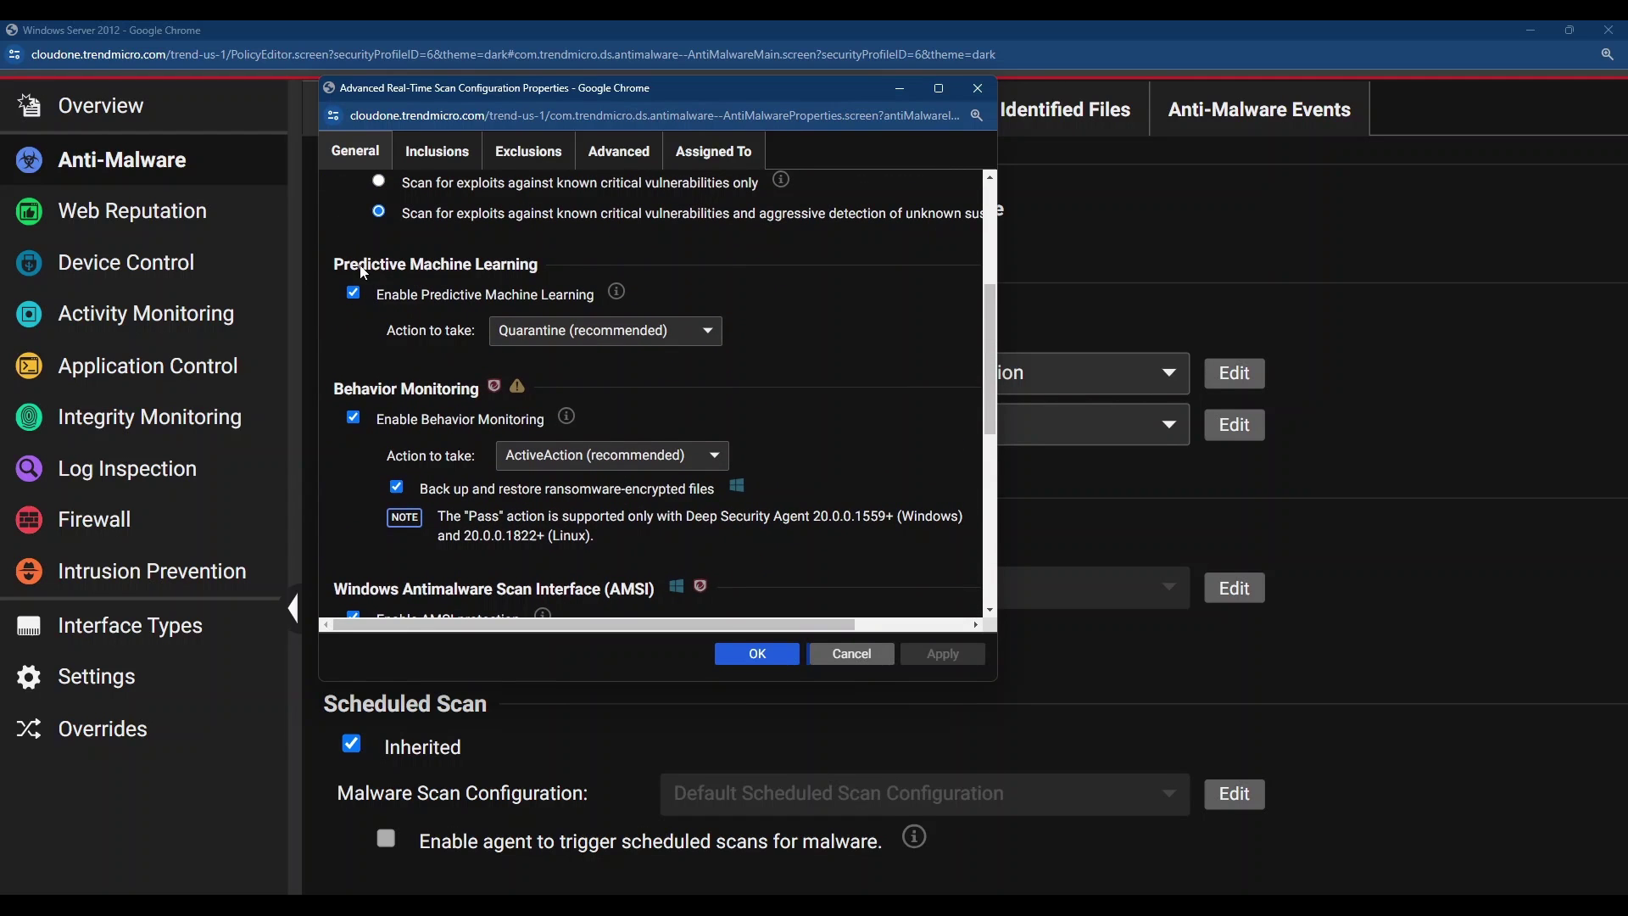
drag(360, 265, 543, 268)
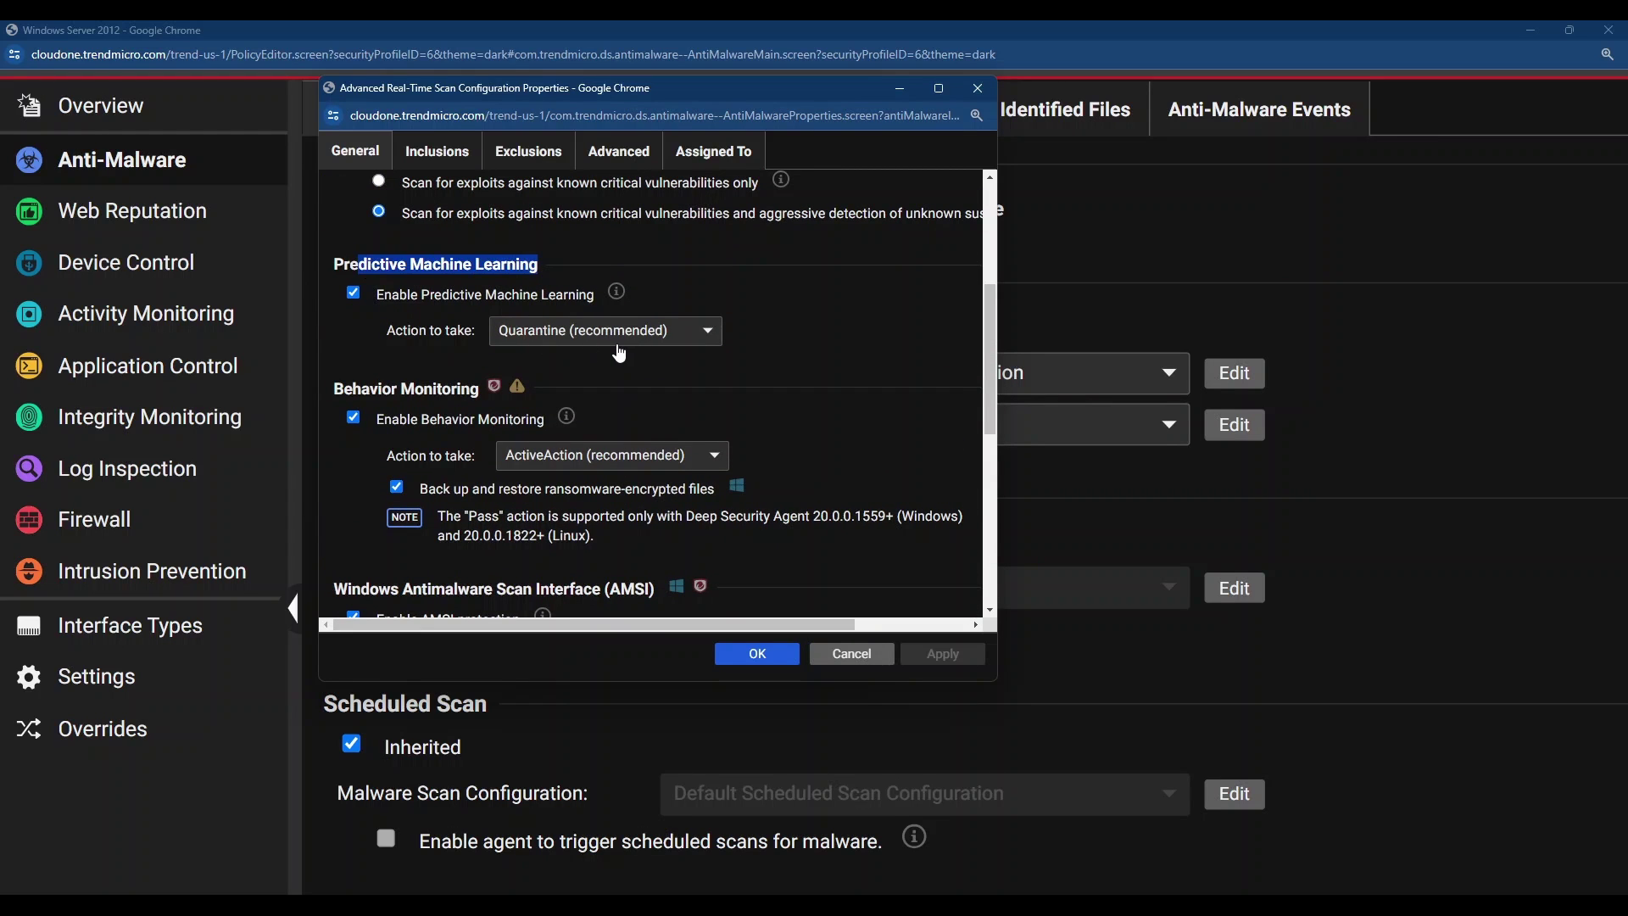
scroll(619, 353, down, 2)
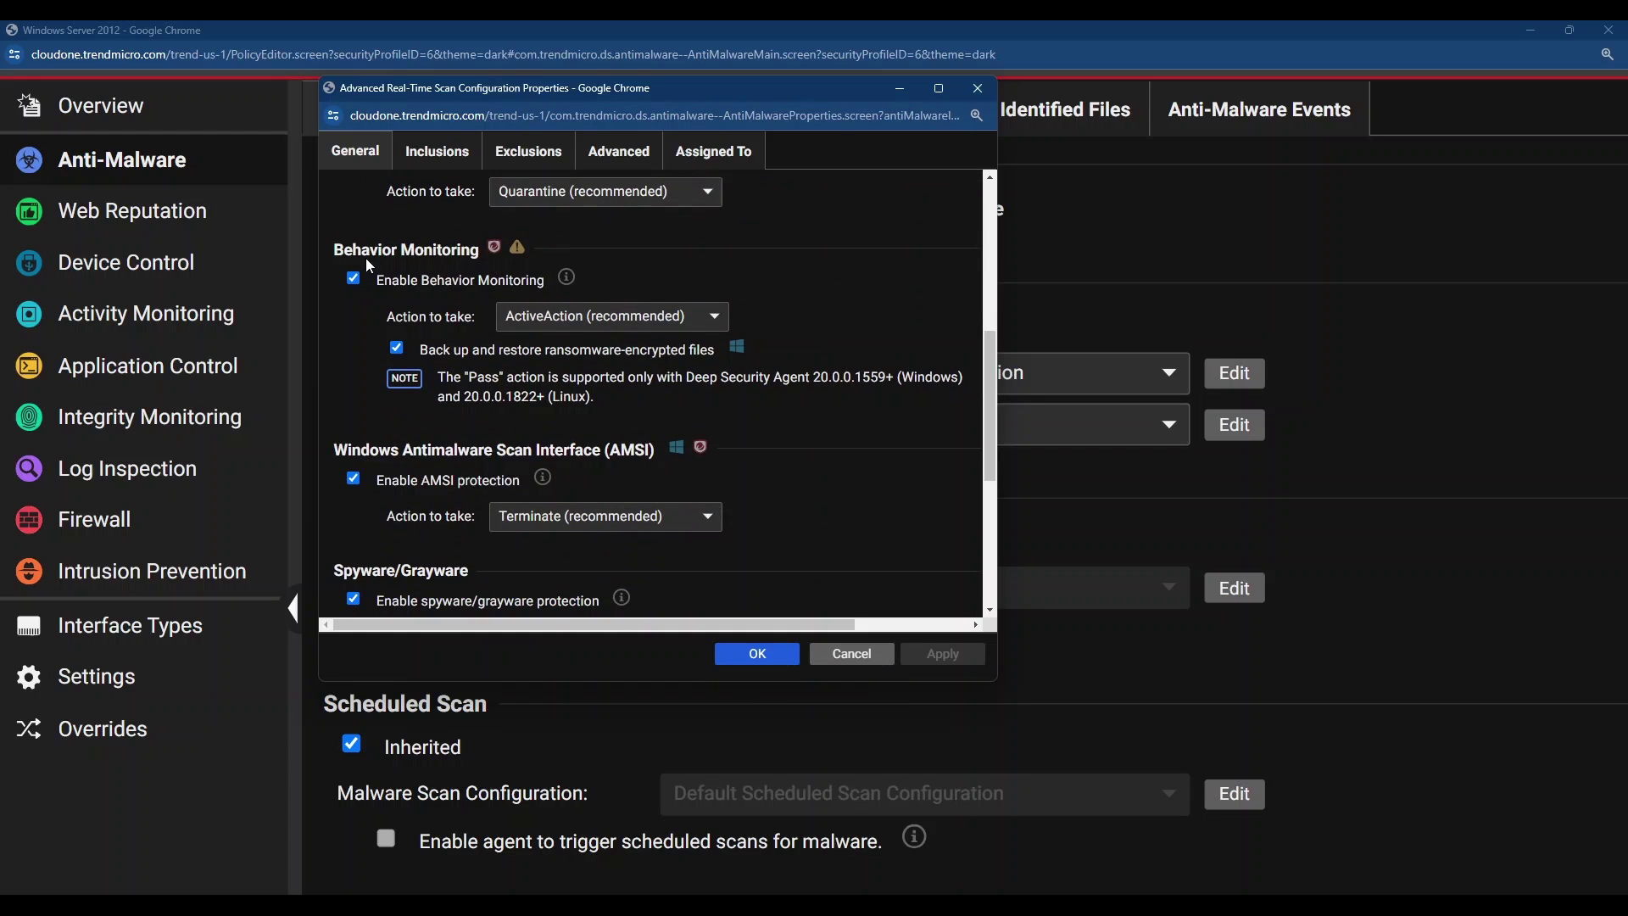
Step: Highlight the Behavior Monitoring settings and the ransomware-encrypted file backup option
drag(344, 256, 467, 263)
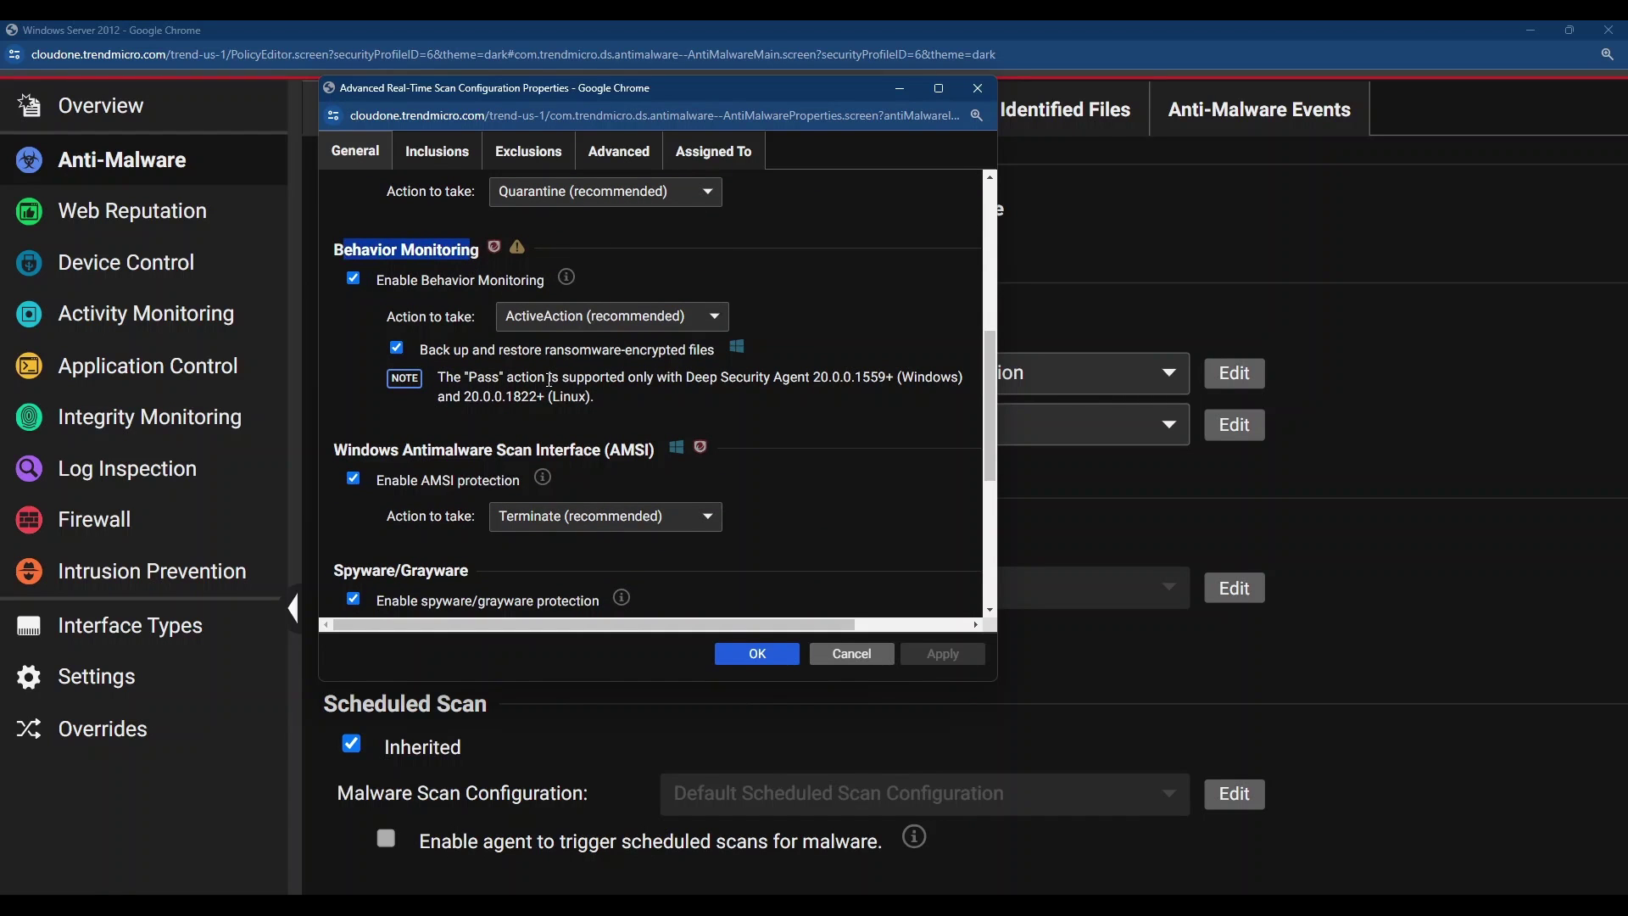
key(ctrl+plus)
key(ctrl+plus)
key(ctrl+plus)
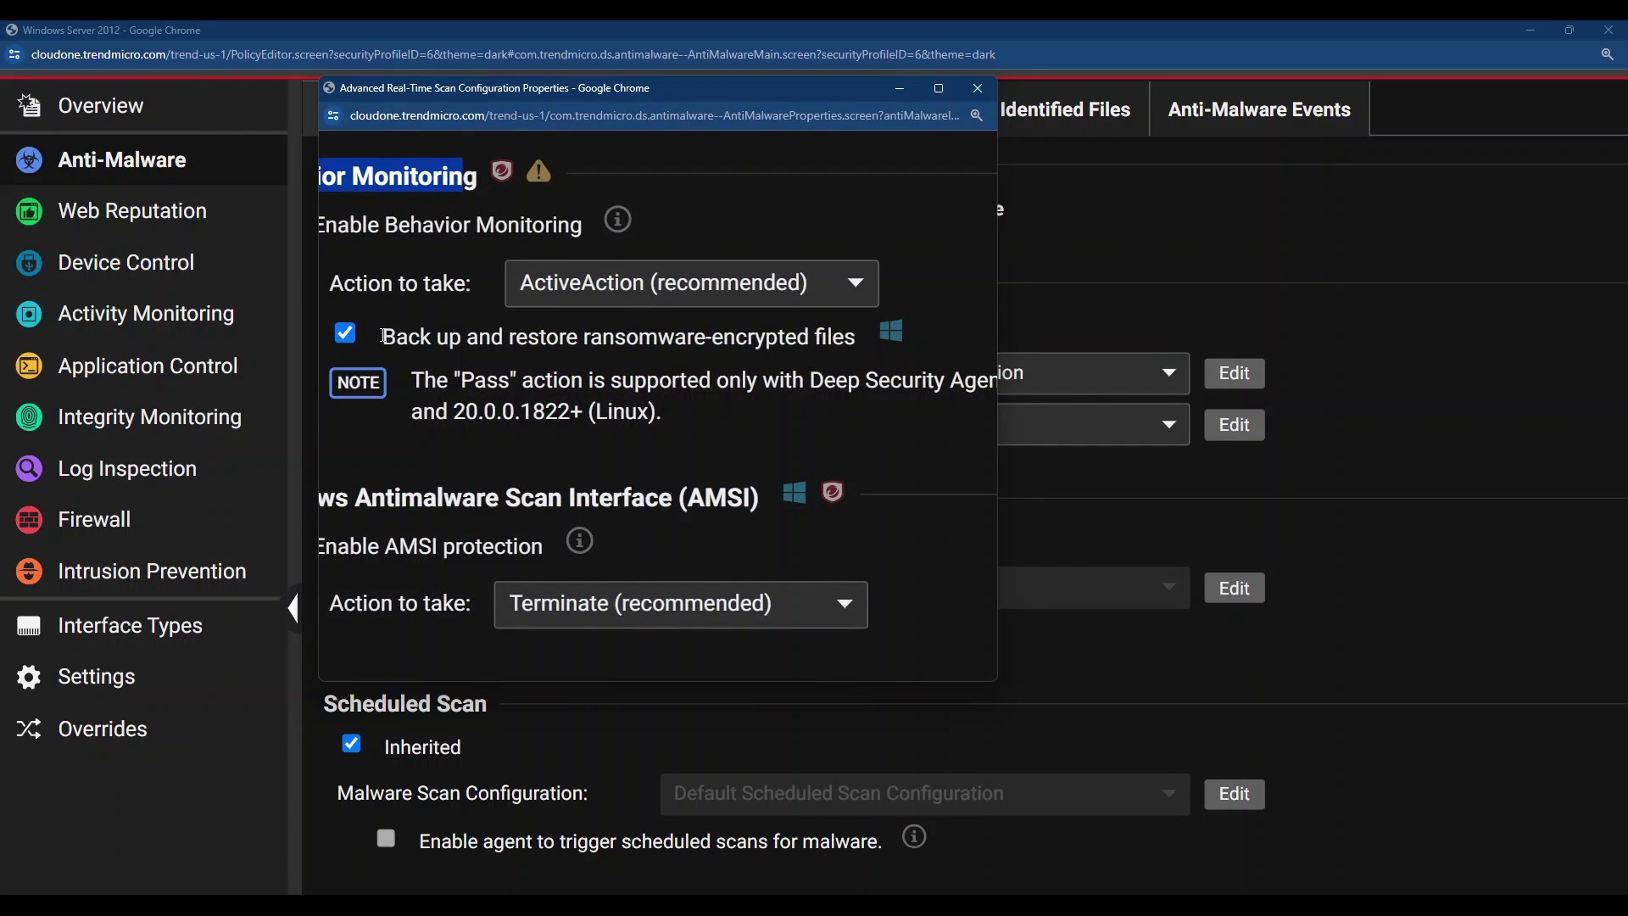
click(588, 343)
drag(860, 339, 389, 341)
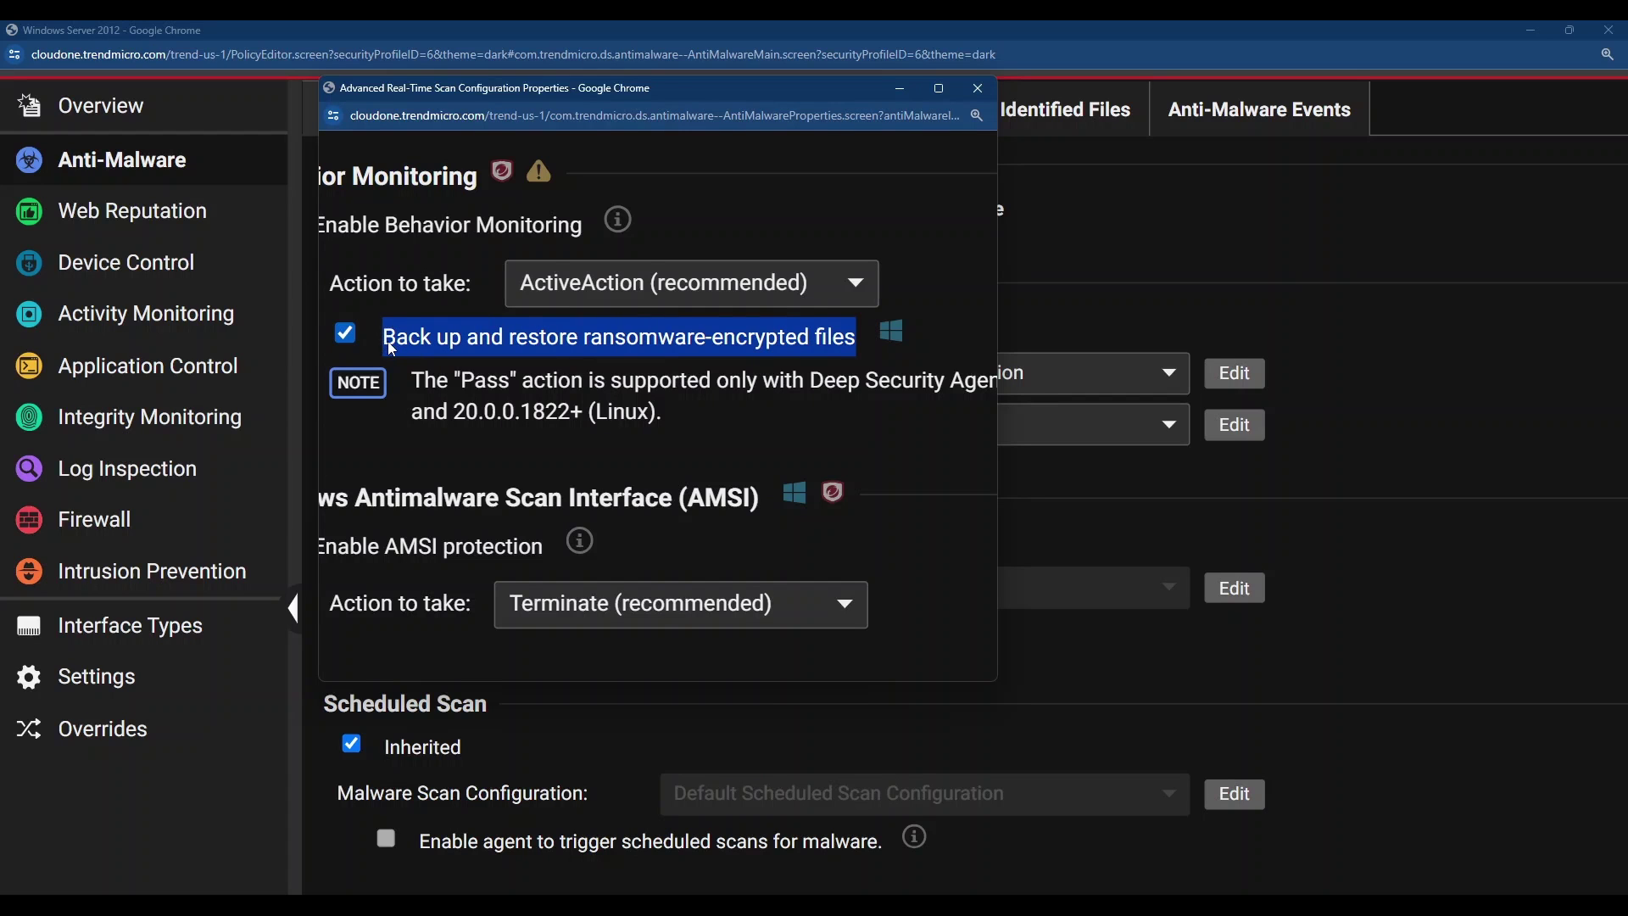
key(ctrl+0)
scroll(796, 429, down, 1)
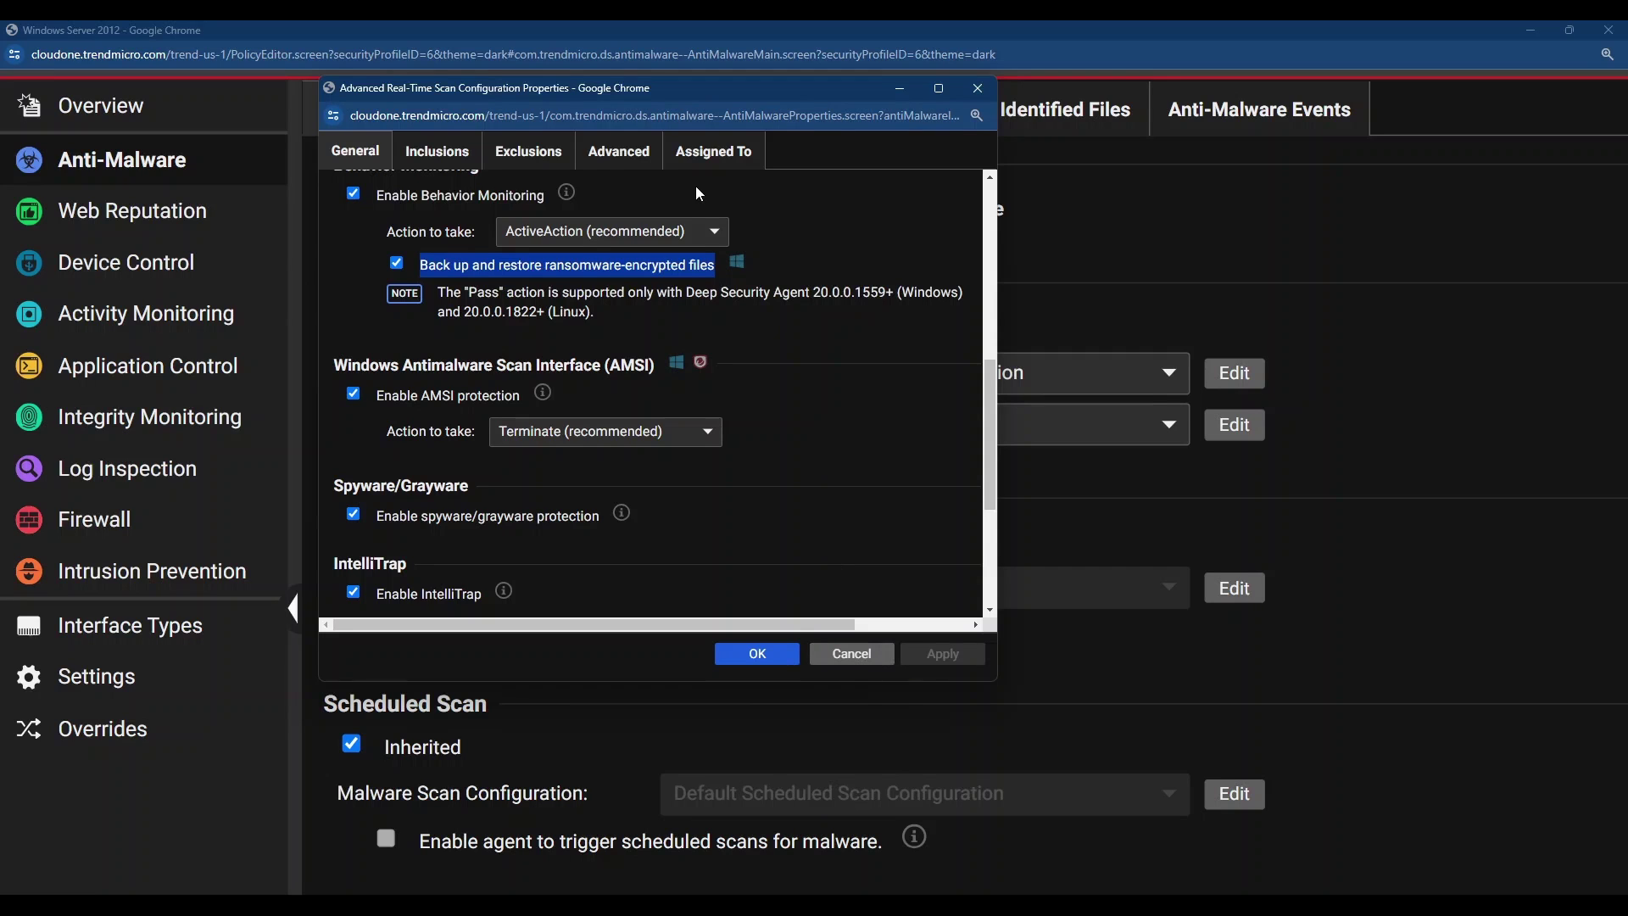
Step: Check the scan Exclusions tab, cancel unchanged, and show Web Reputation as Inherited (Off)
click(531, 156)
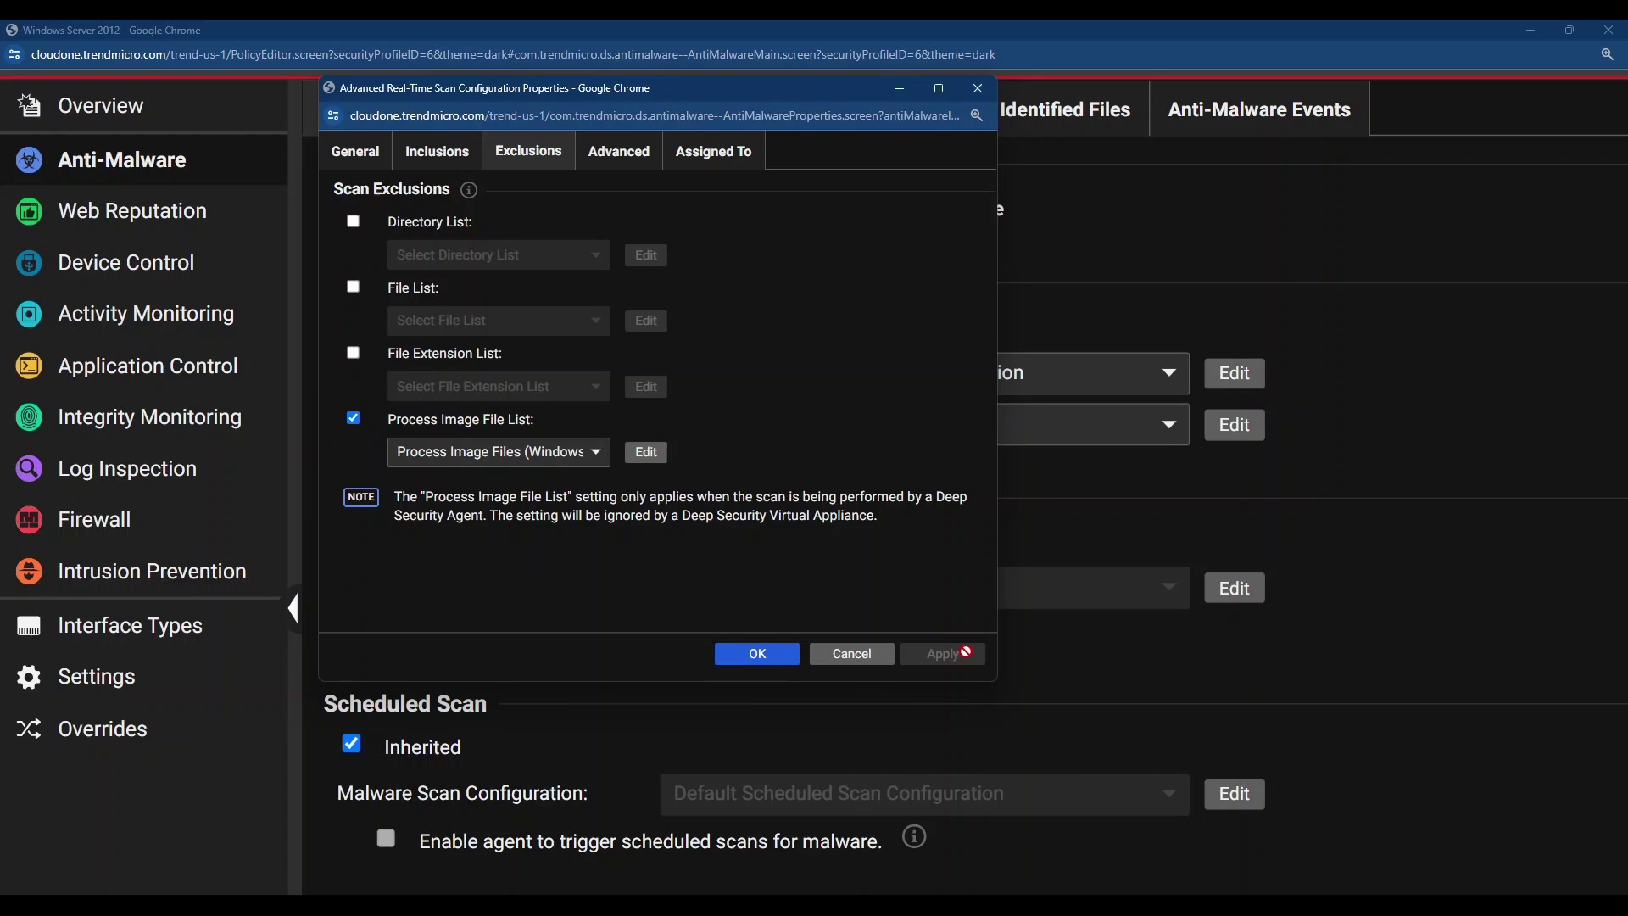
drag(997, 680, 1231, 799)
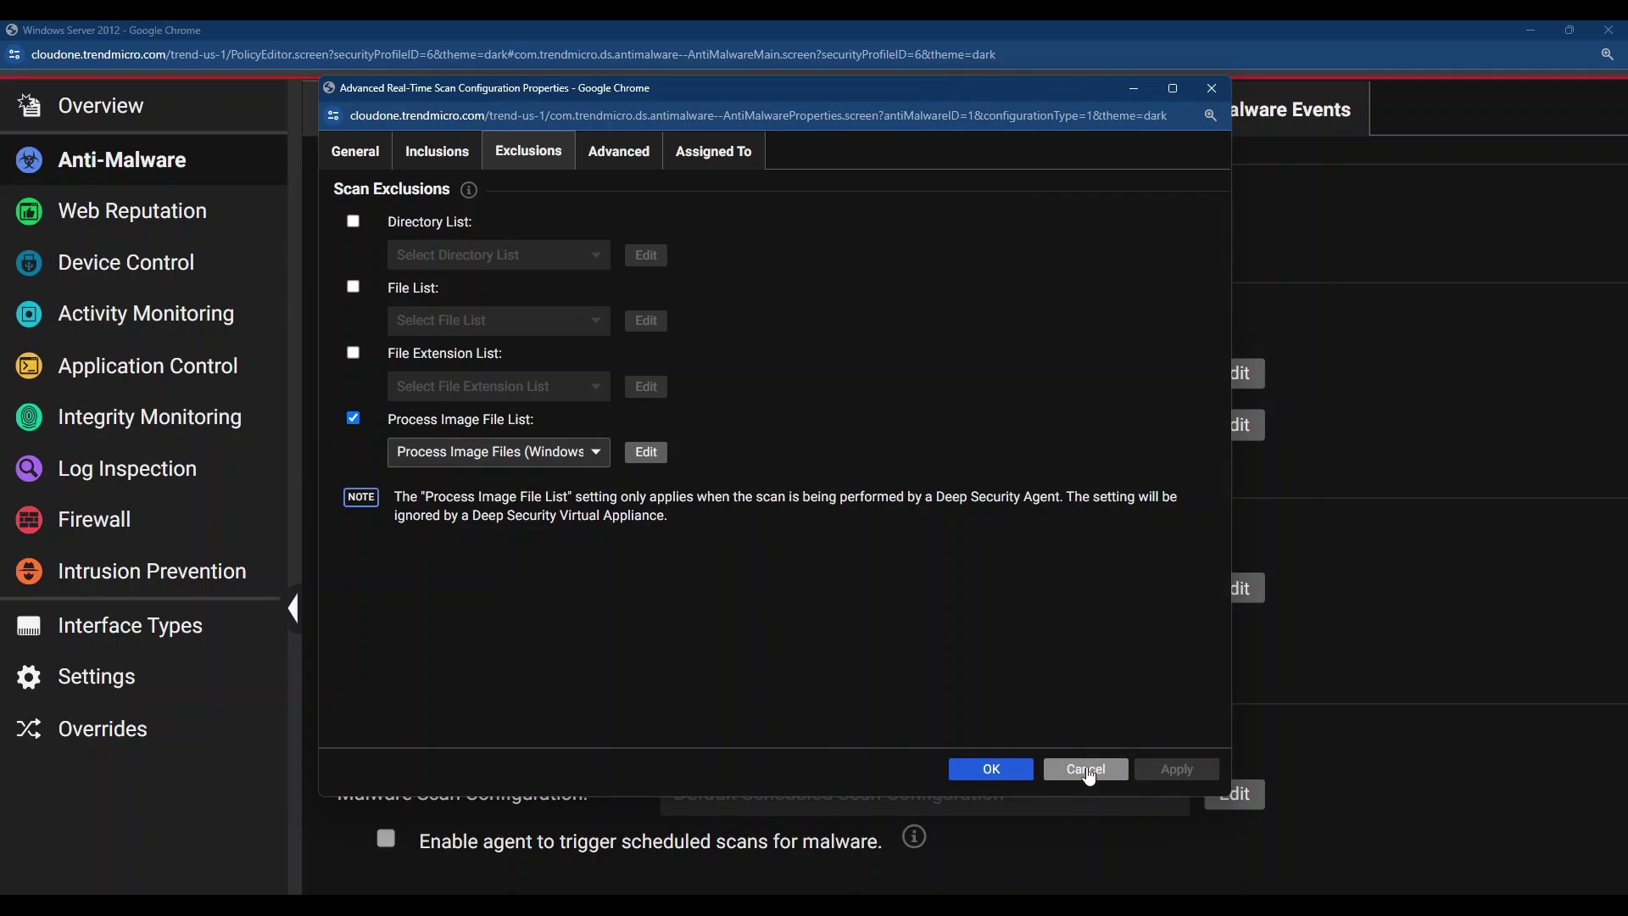
click(1090, 769)
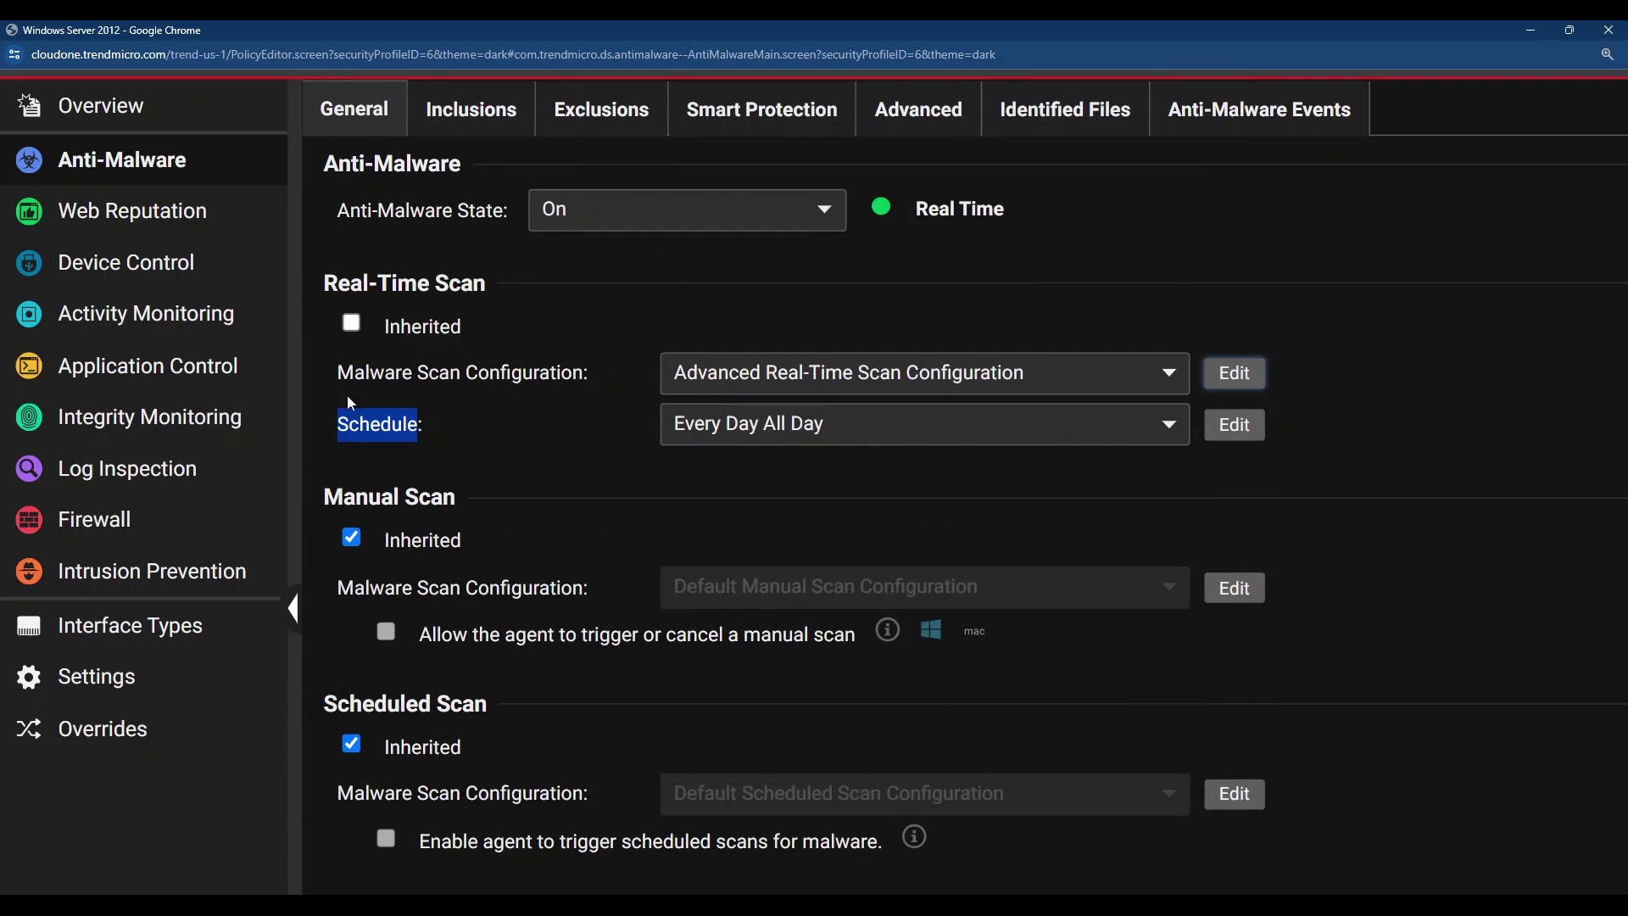
click(132, 217)
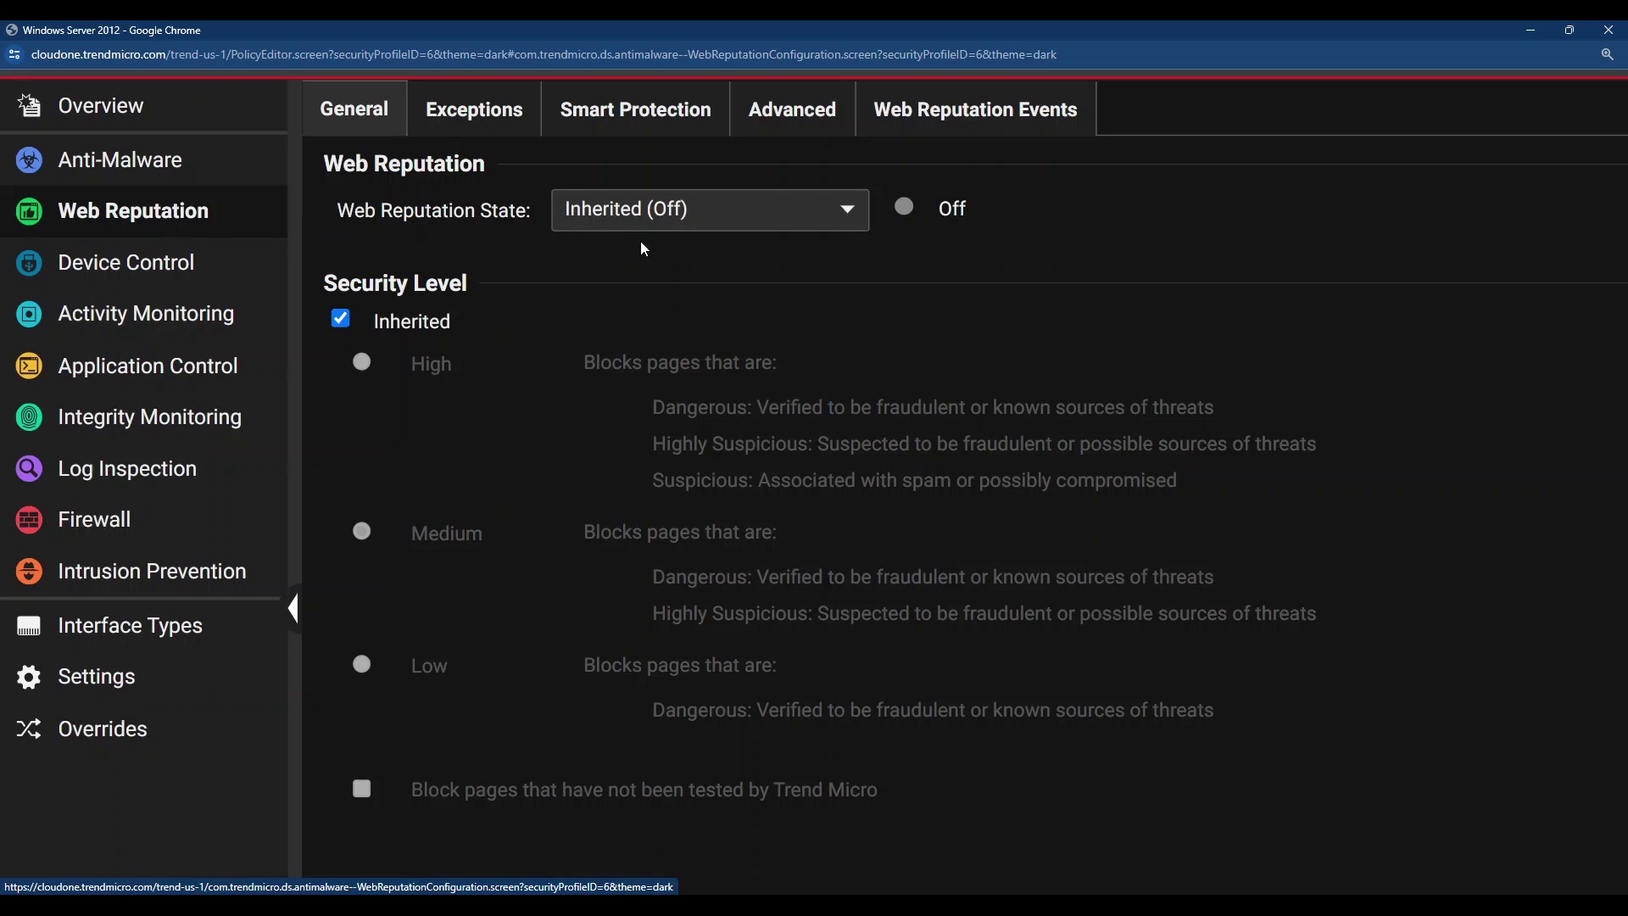
Step: Turn Web Reputation On with Inherited unchecked at Medium security, then go to Intrusion Prevention
click(746, 209)
click(724, 260)
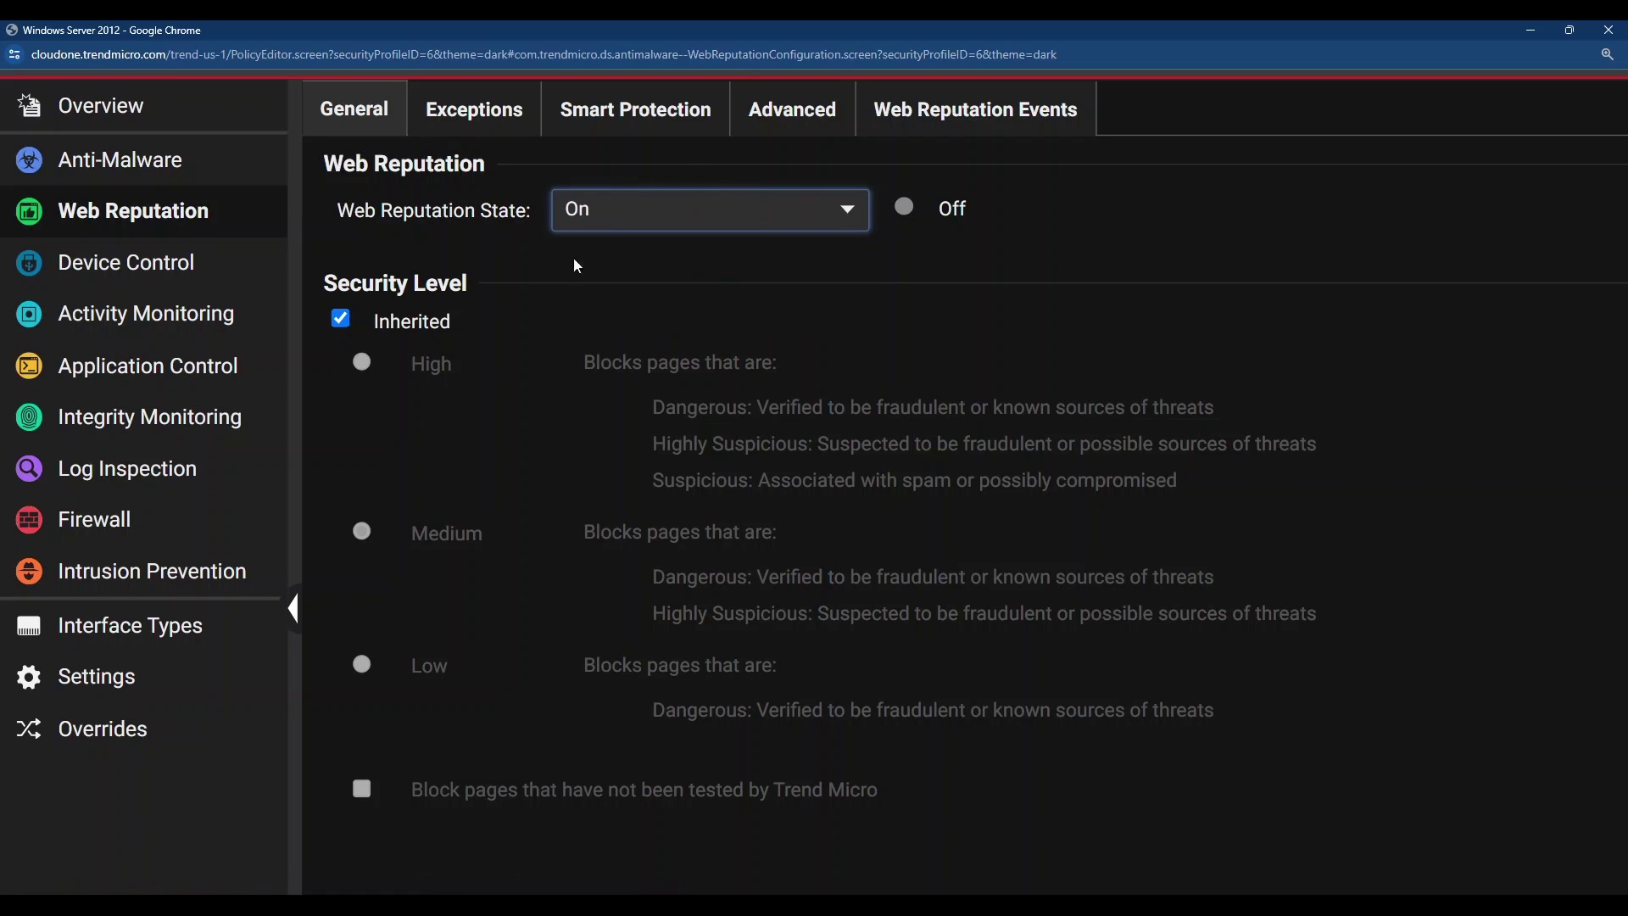
click(340, 319)
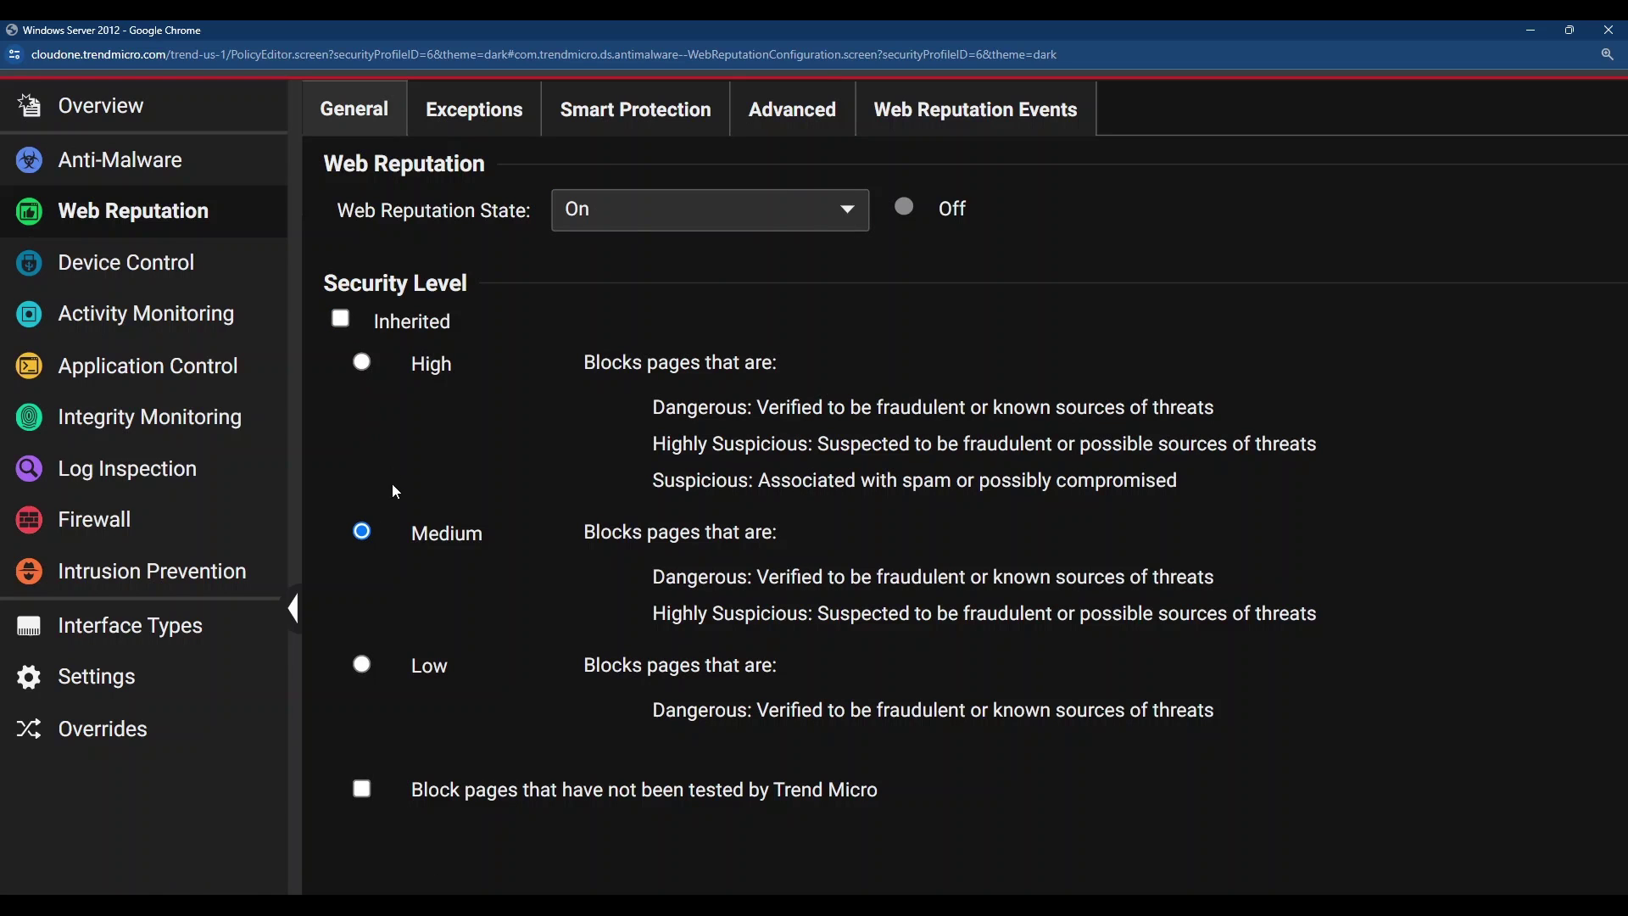
drag(414, 543, 514, 541)
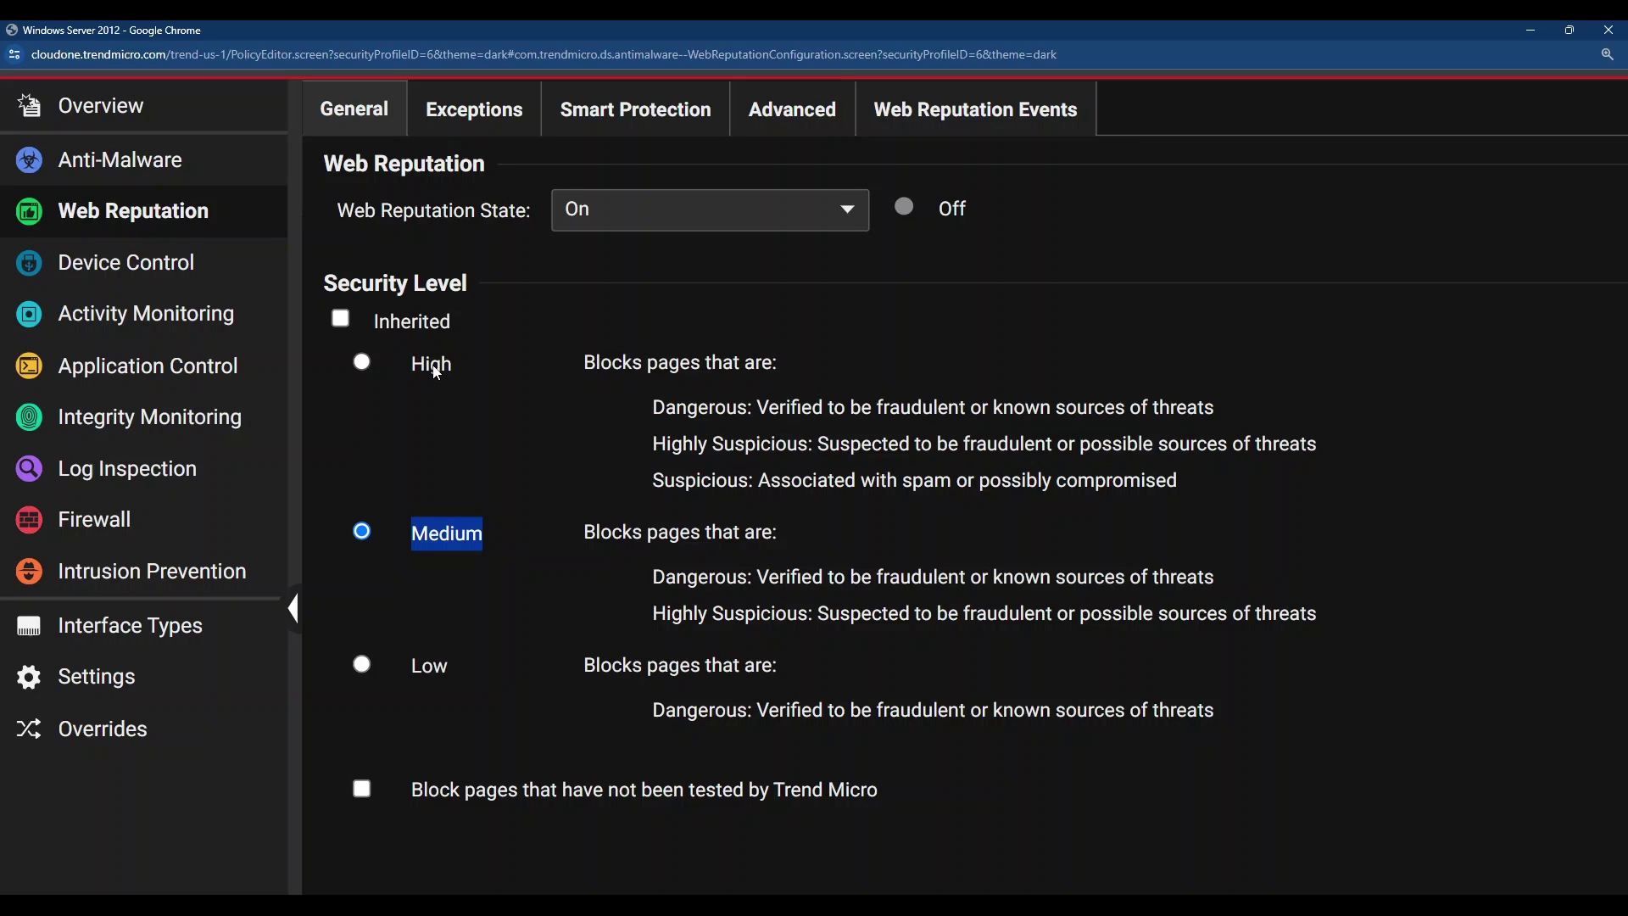
click(105, 581)
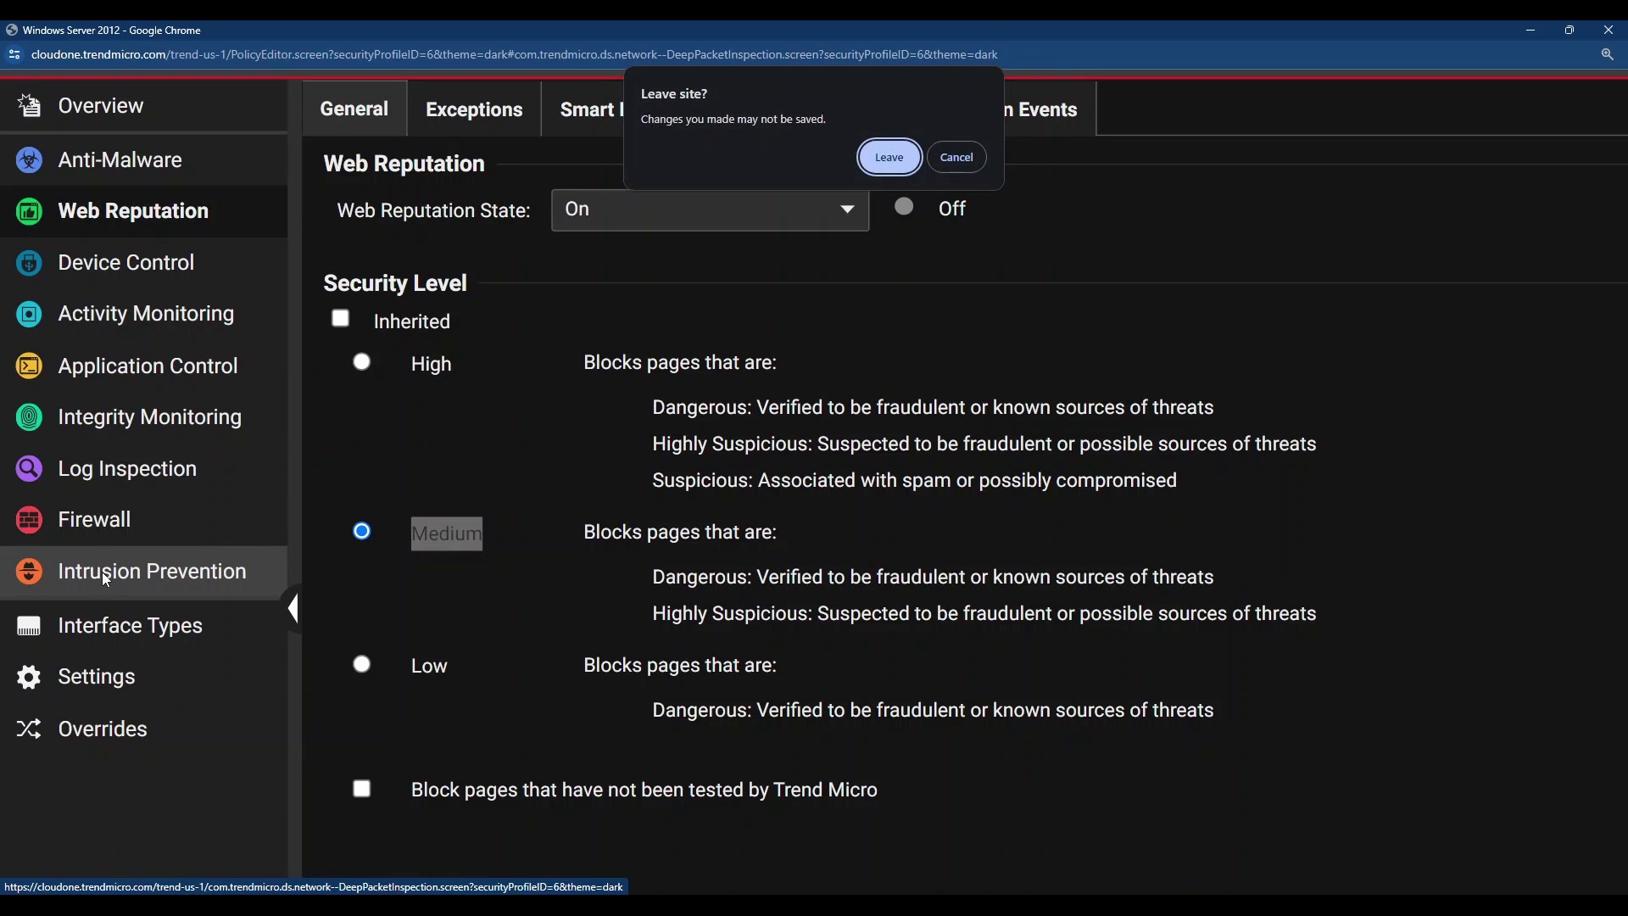
Step: Leave without saving and confirm 'Automatically implement Intrusion Prevention Recommendations' is set to Yes
click(889, 158)
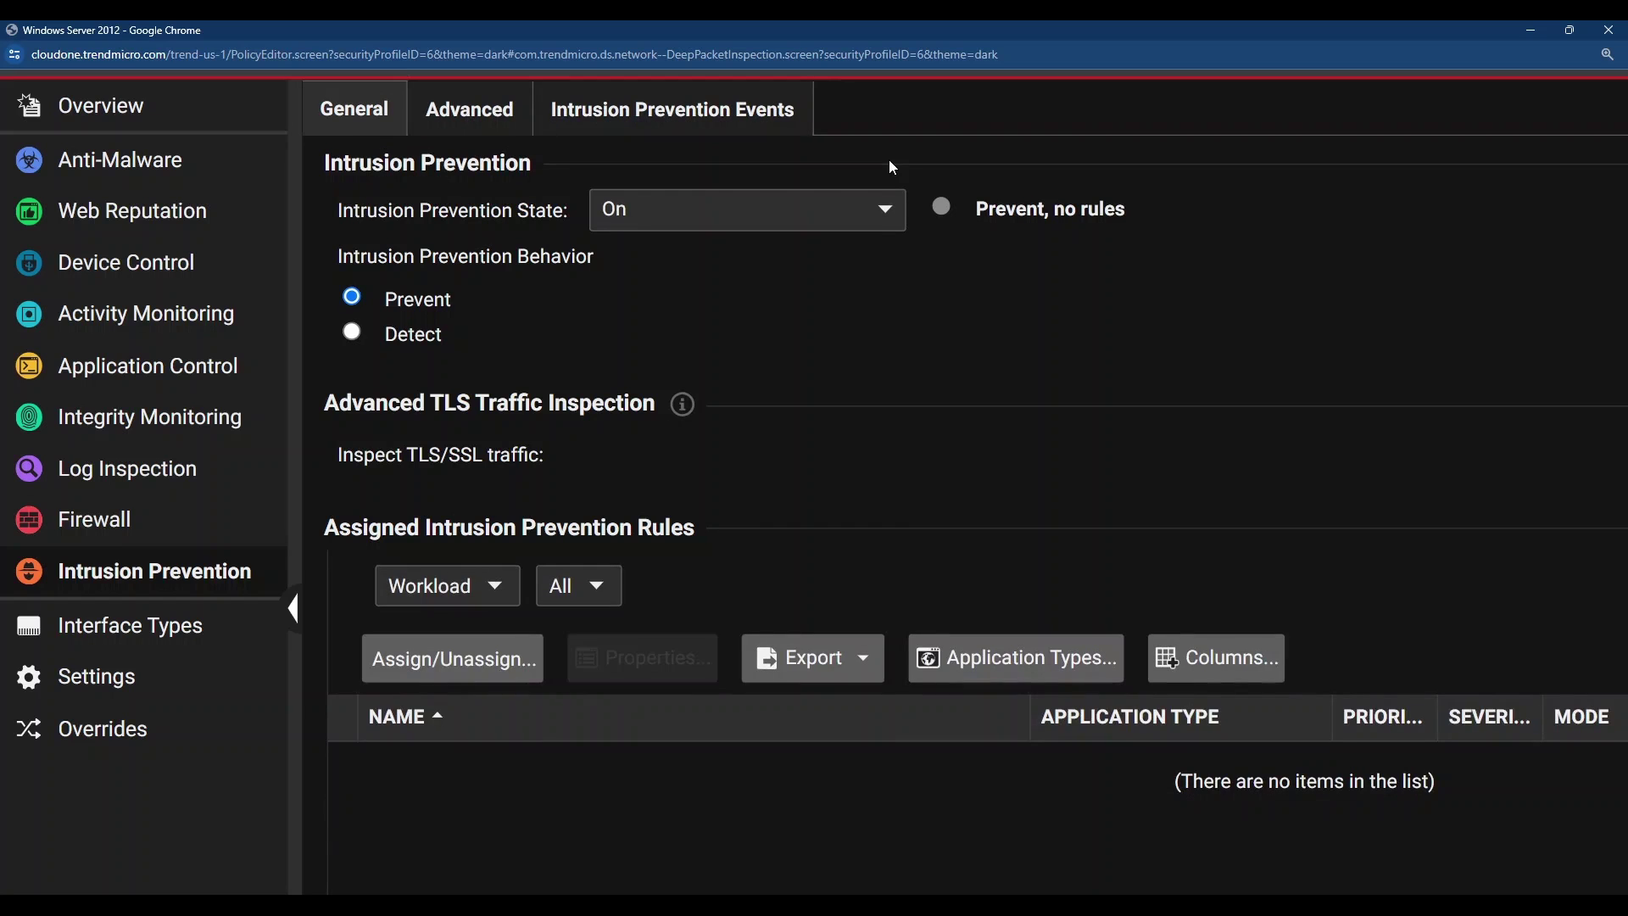
scroll(952, 343, down, 2)
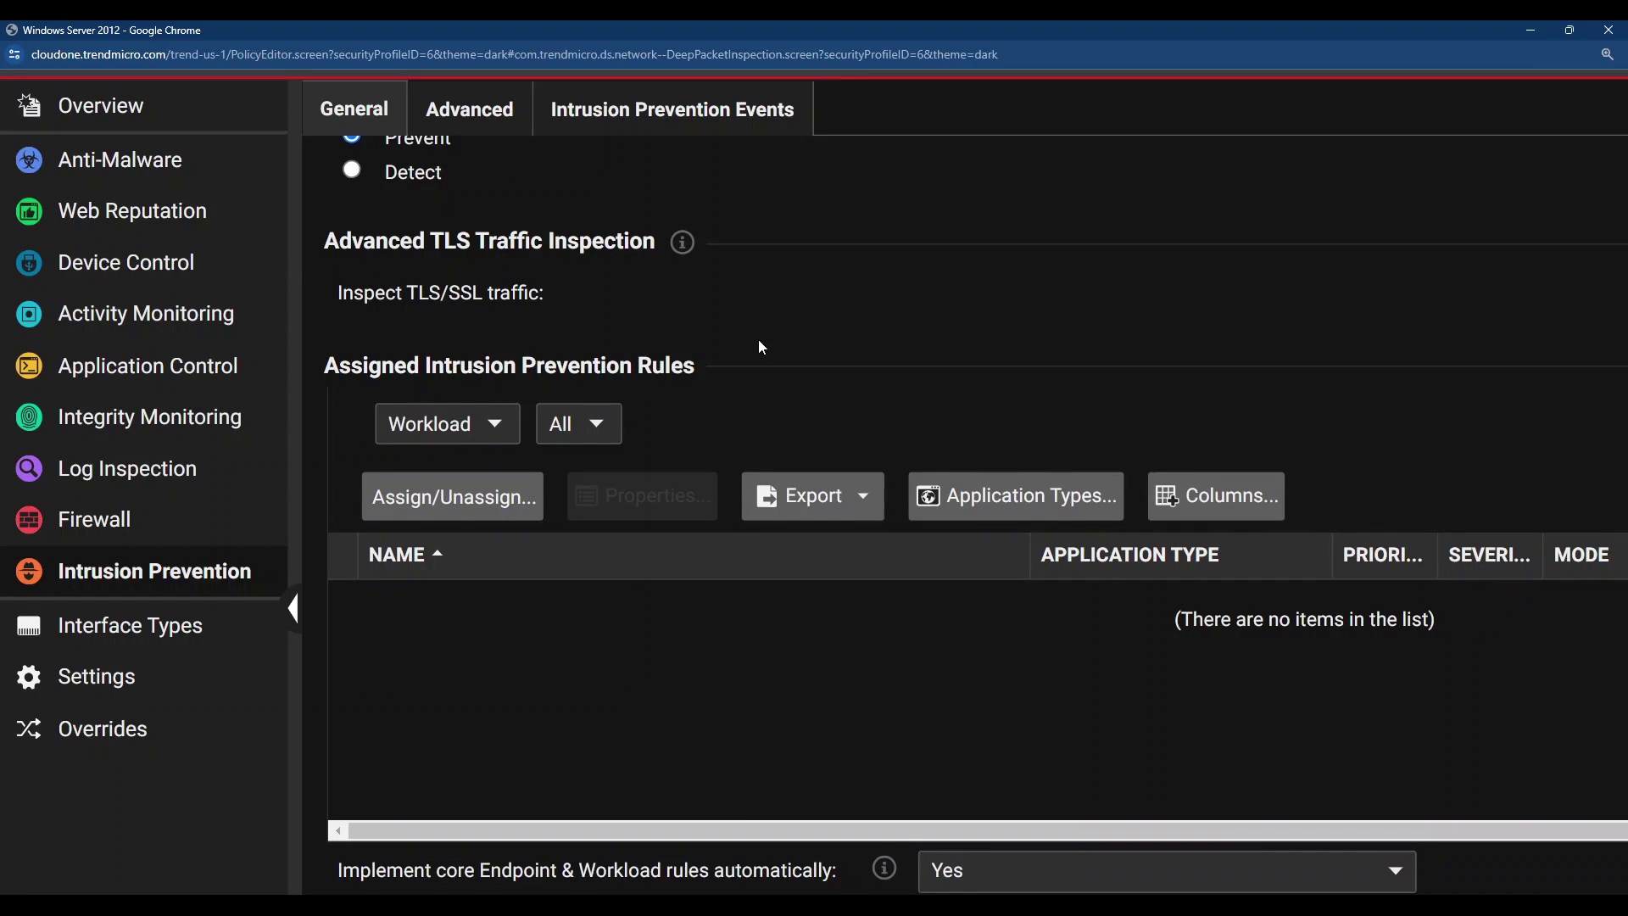
scroll(760, 343, down, 3)
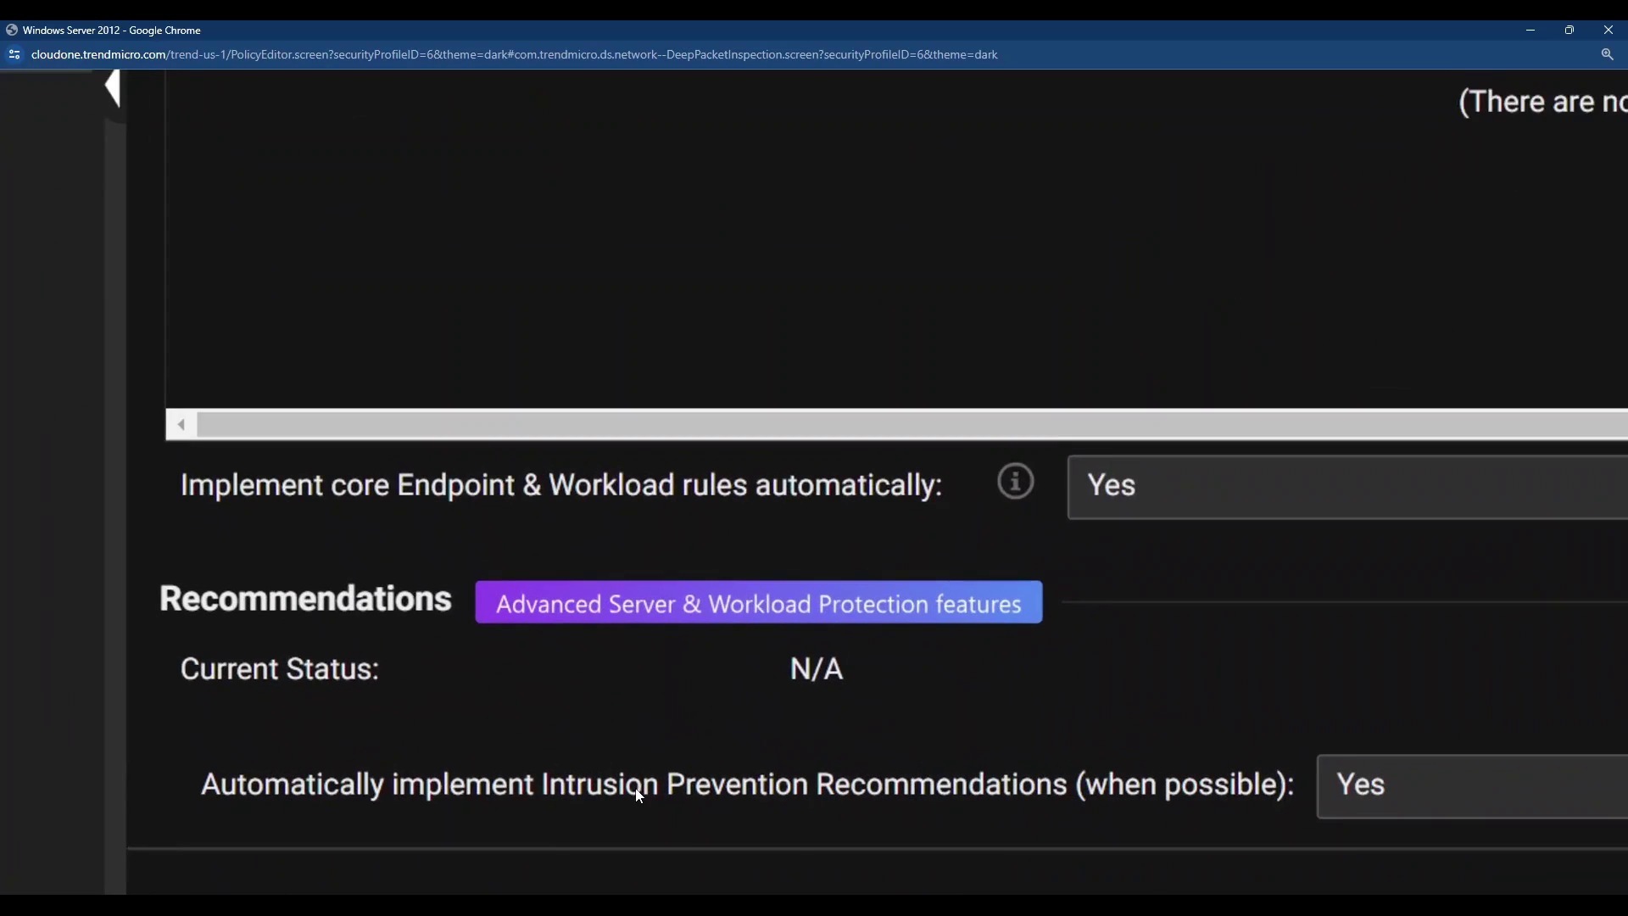
scroll(639, 795, right, 2)
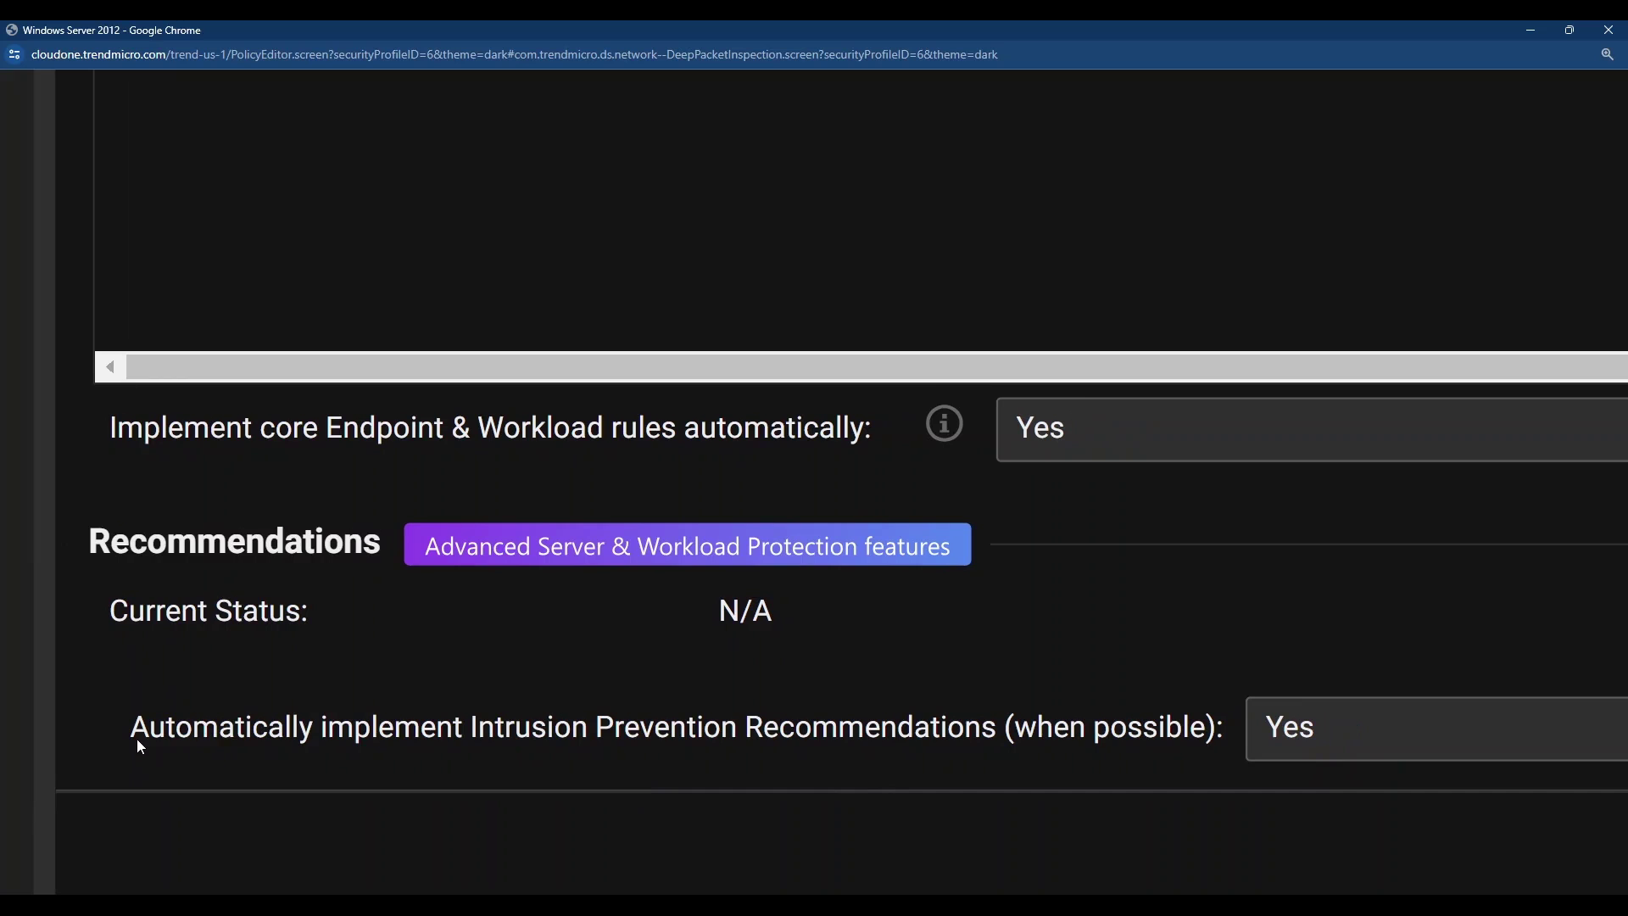
drag(141, 747, 978, 749)
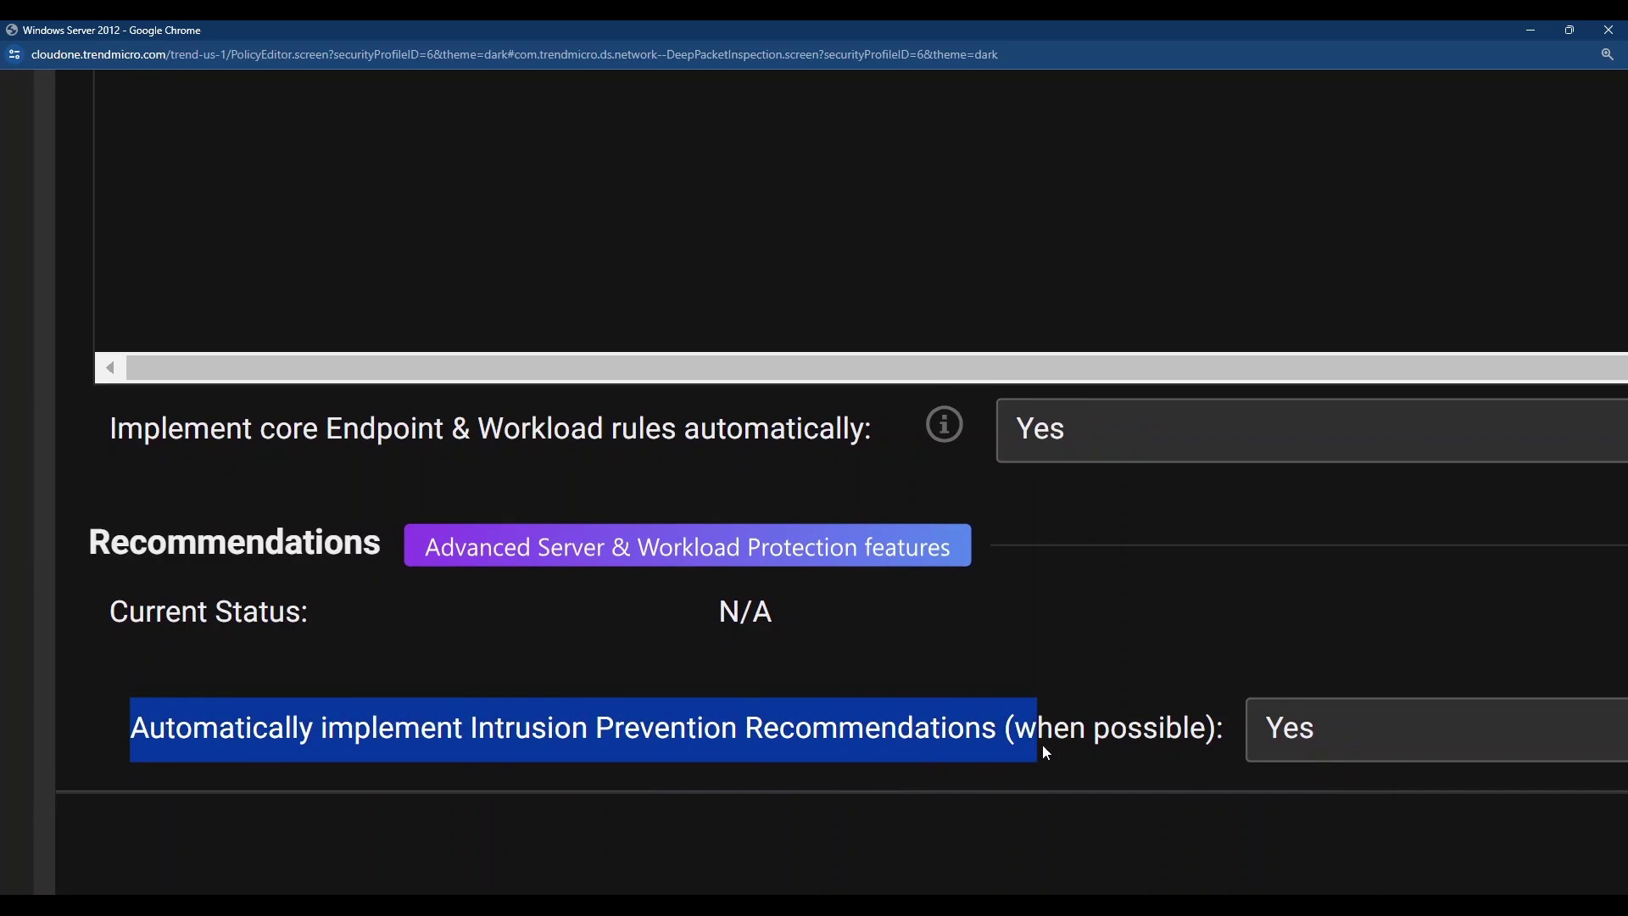
drag(1102, 751, 1326, 742)
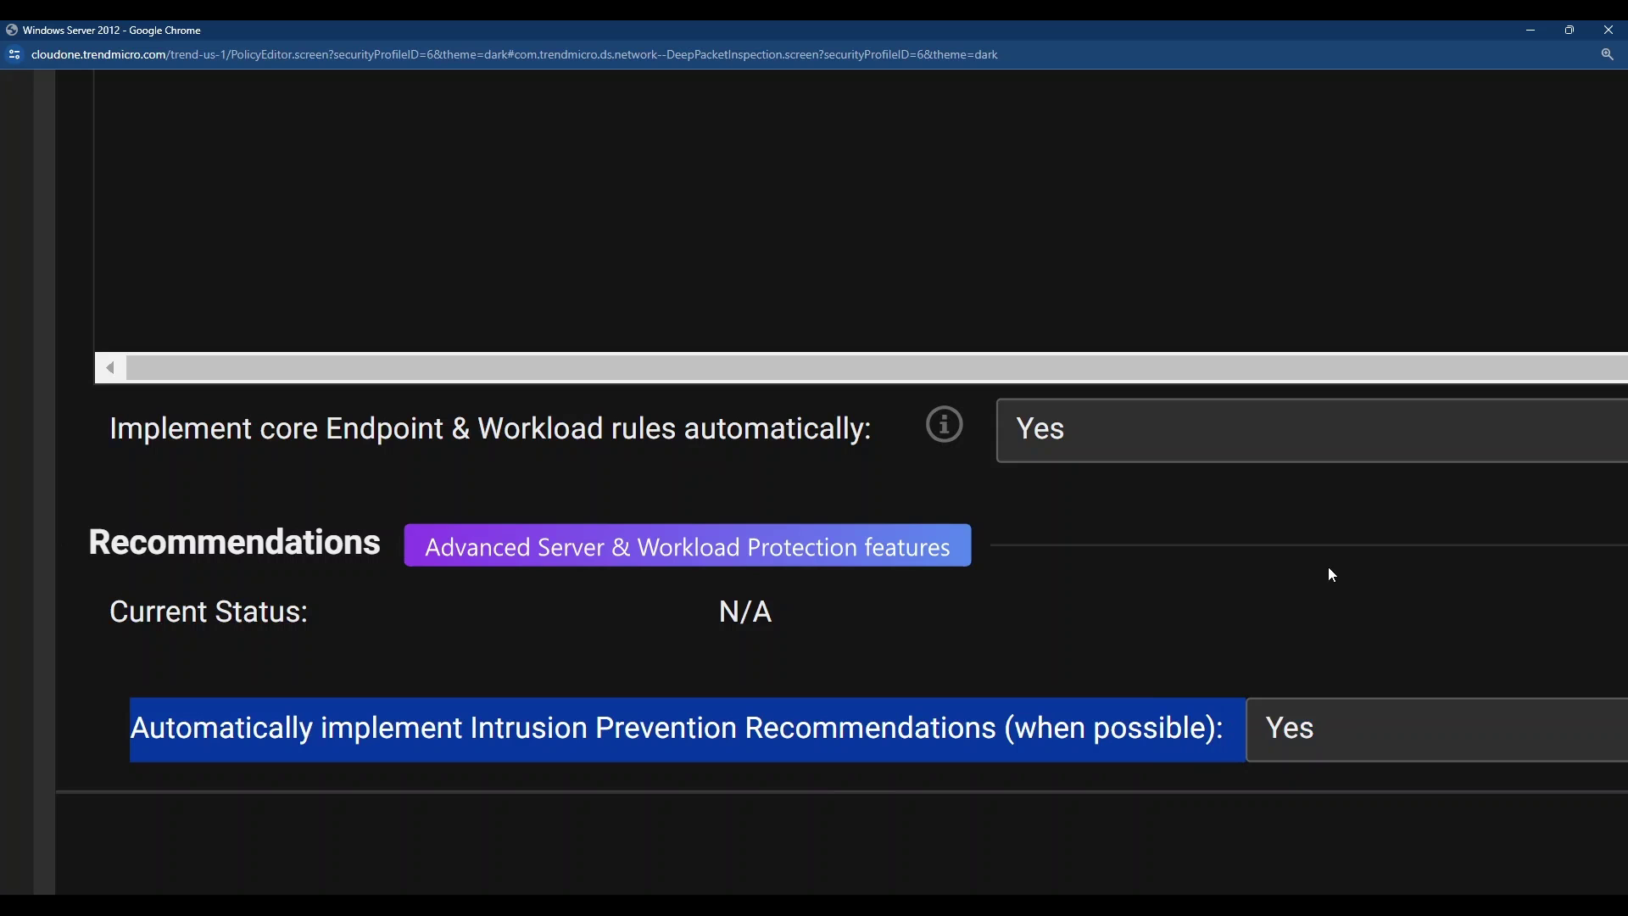
Step: Close the Windows Server 2012 policy editor
key(ctrl+minus)
key(ctrl+minus)
key(ctrl+minus)
key(ctrl+minus)
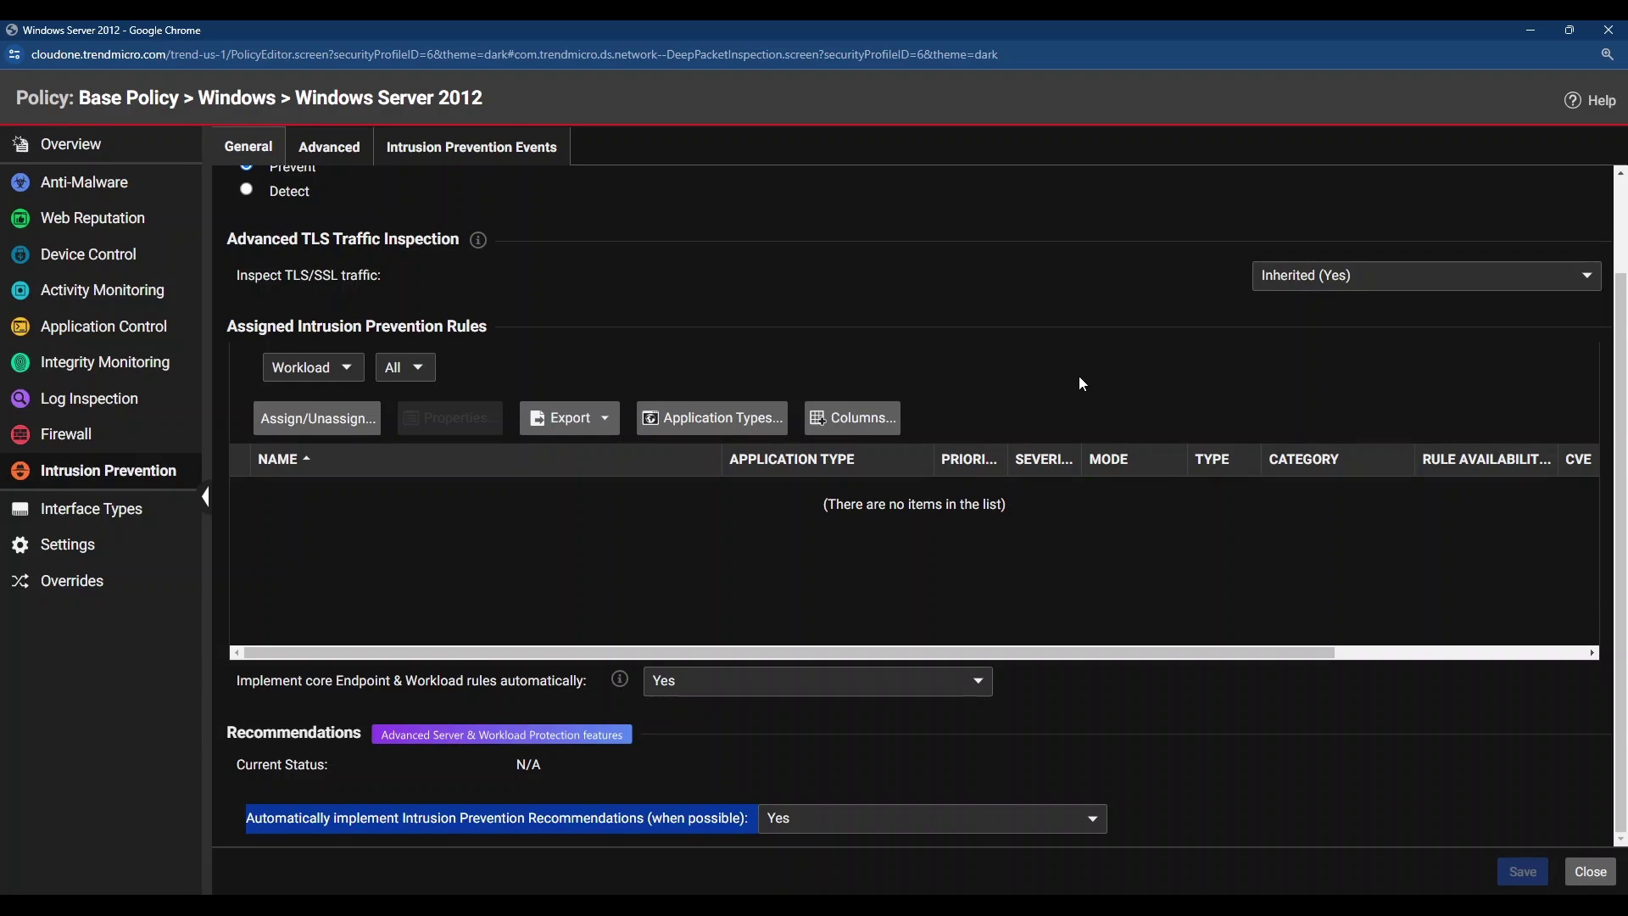
scroll(465, 658, up, 1)
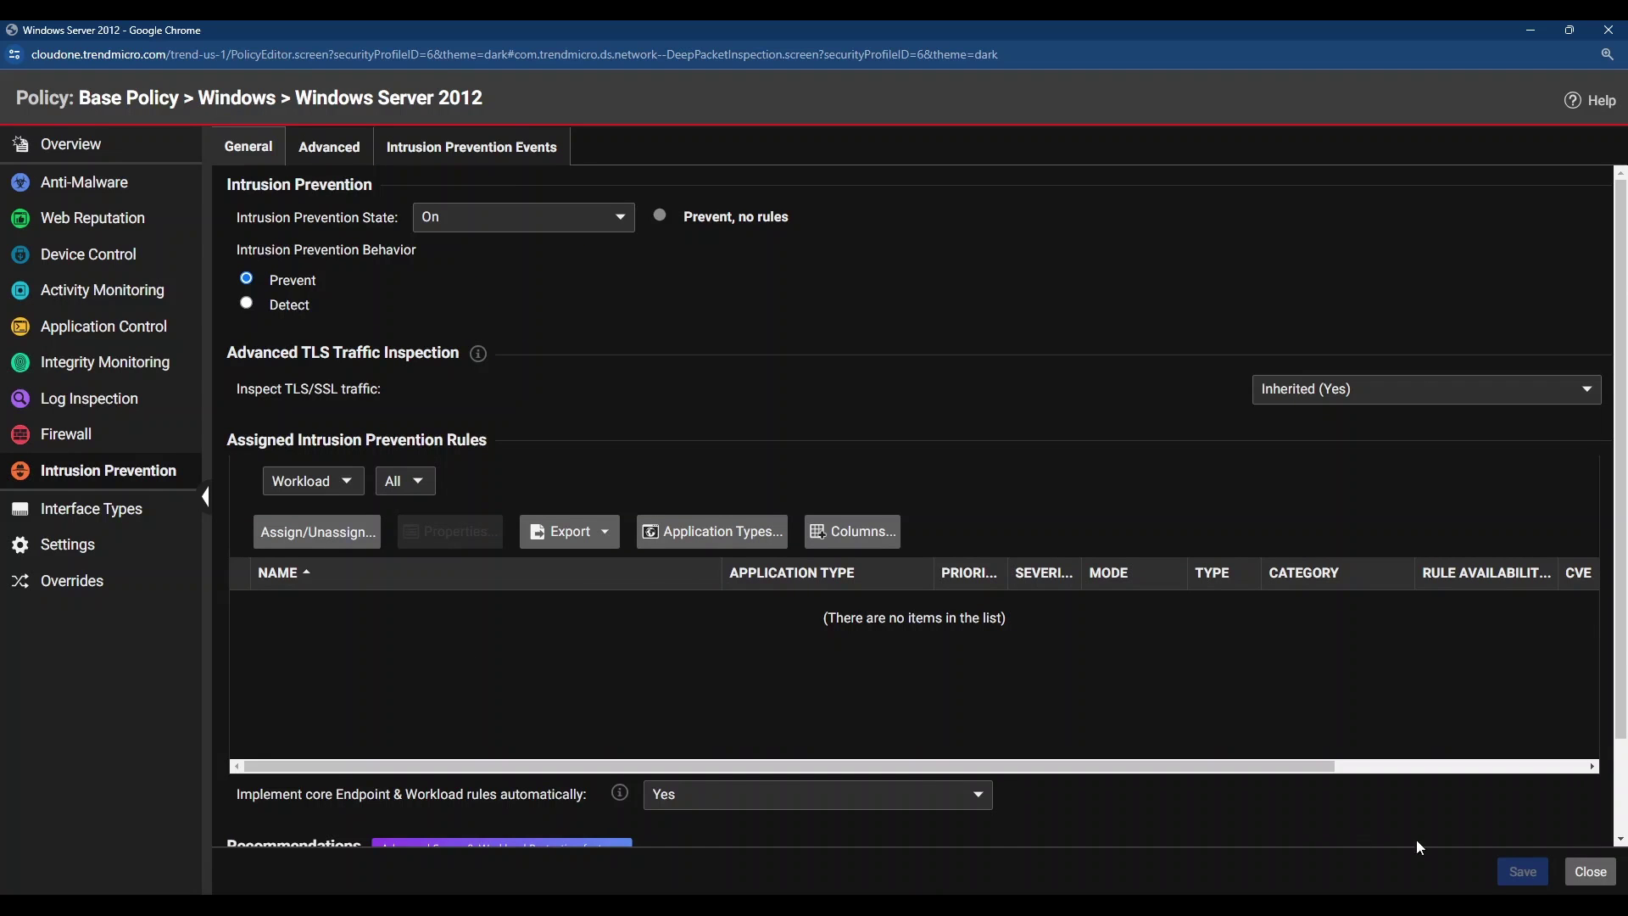
click(1592, 873)
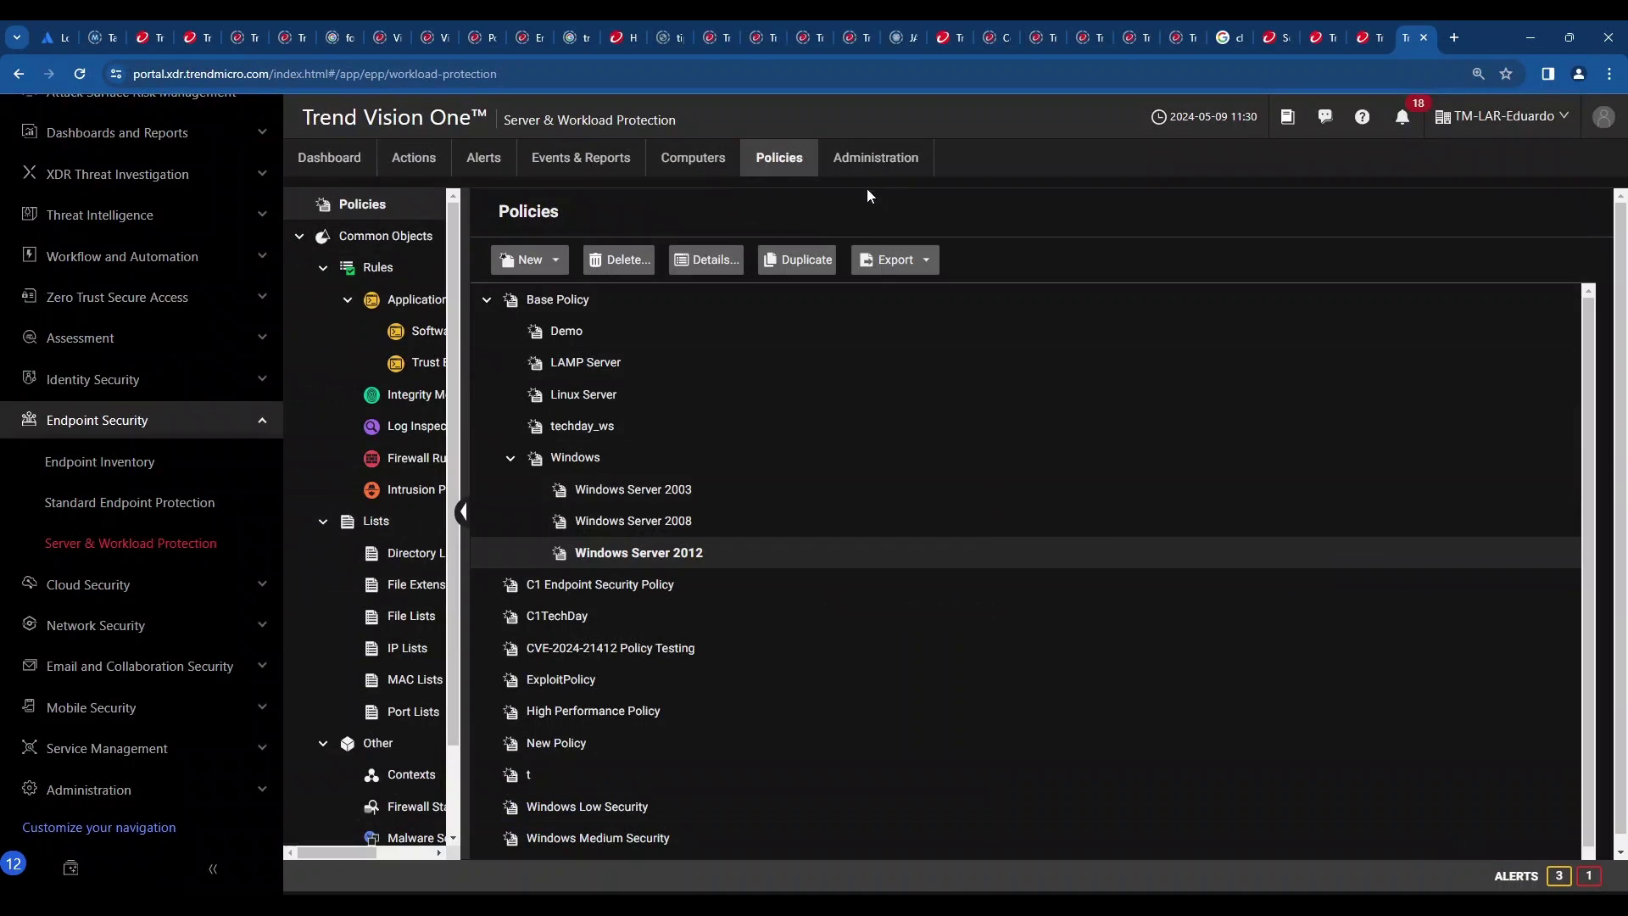
Step: View Administration's Scheduled Tasks, including the Daily Scan Computers for Recommendations task
click(876, 161)
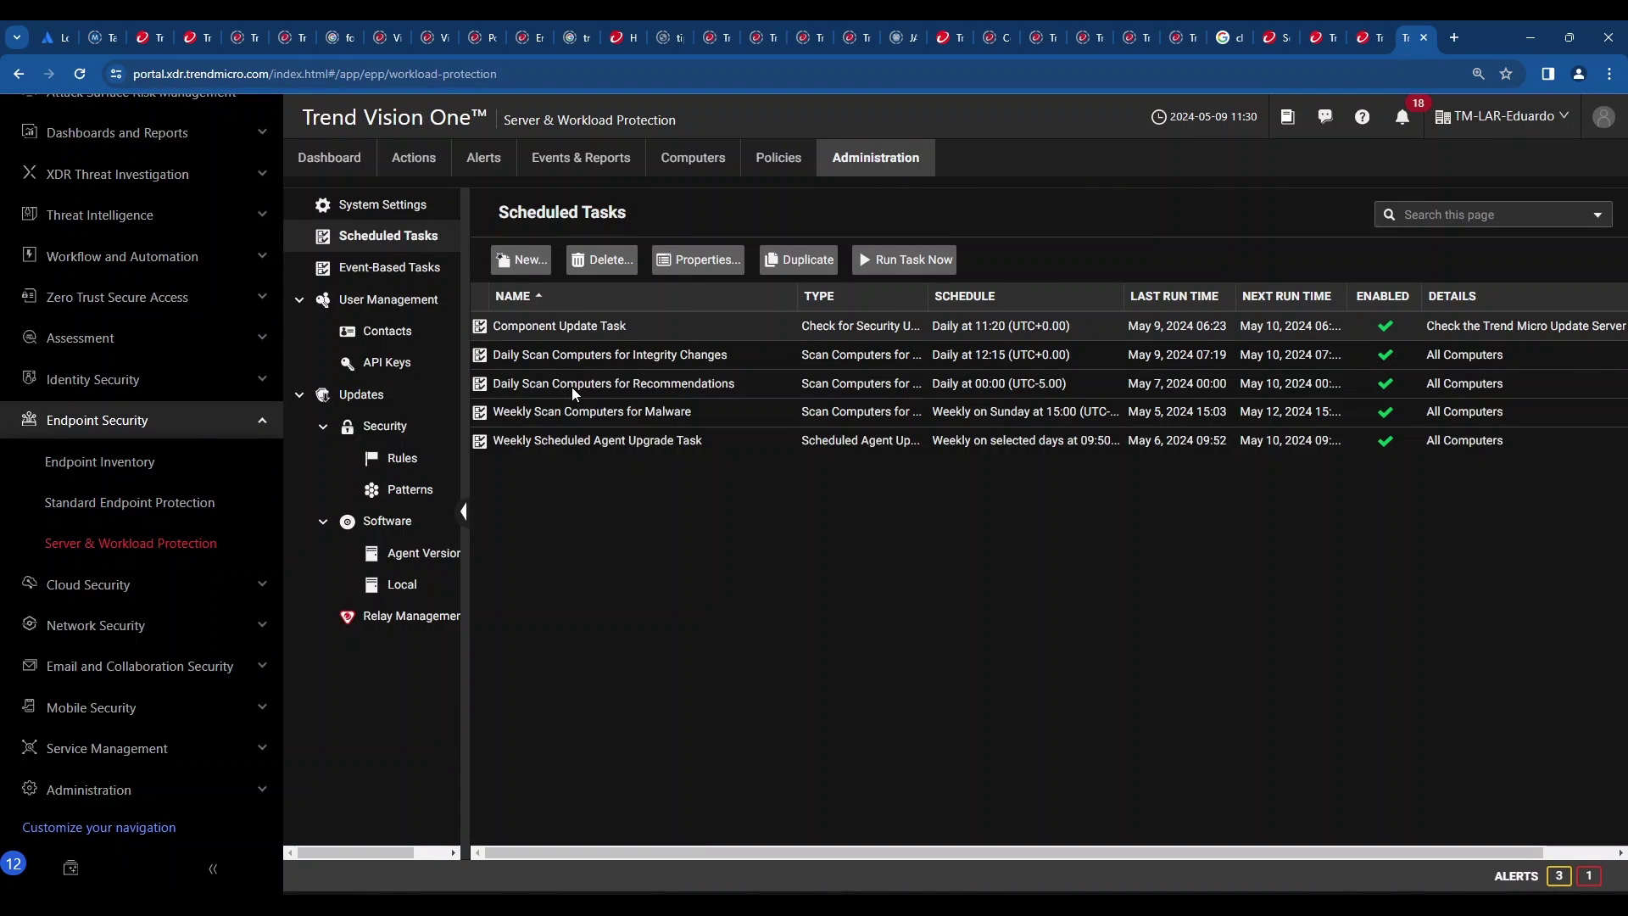
scroll(573, 386, up, 5)
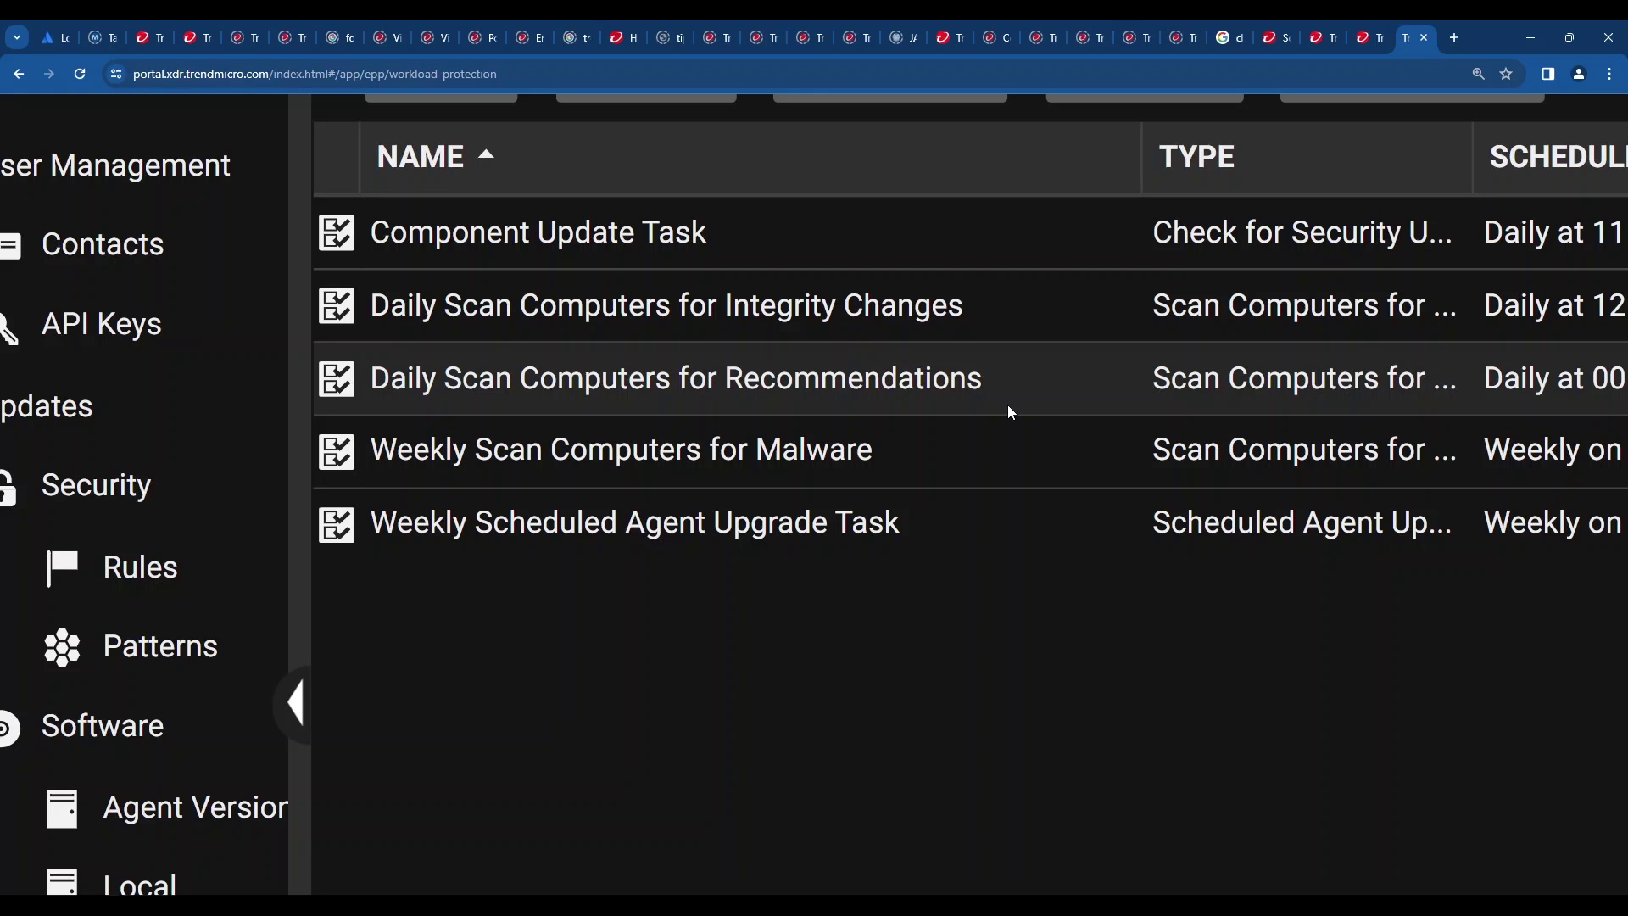
key(ctrl+minus)
key(ctrl+minus)
key(ctrl+minus)
key(ctrl+minus)
key(ctrl+minus)
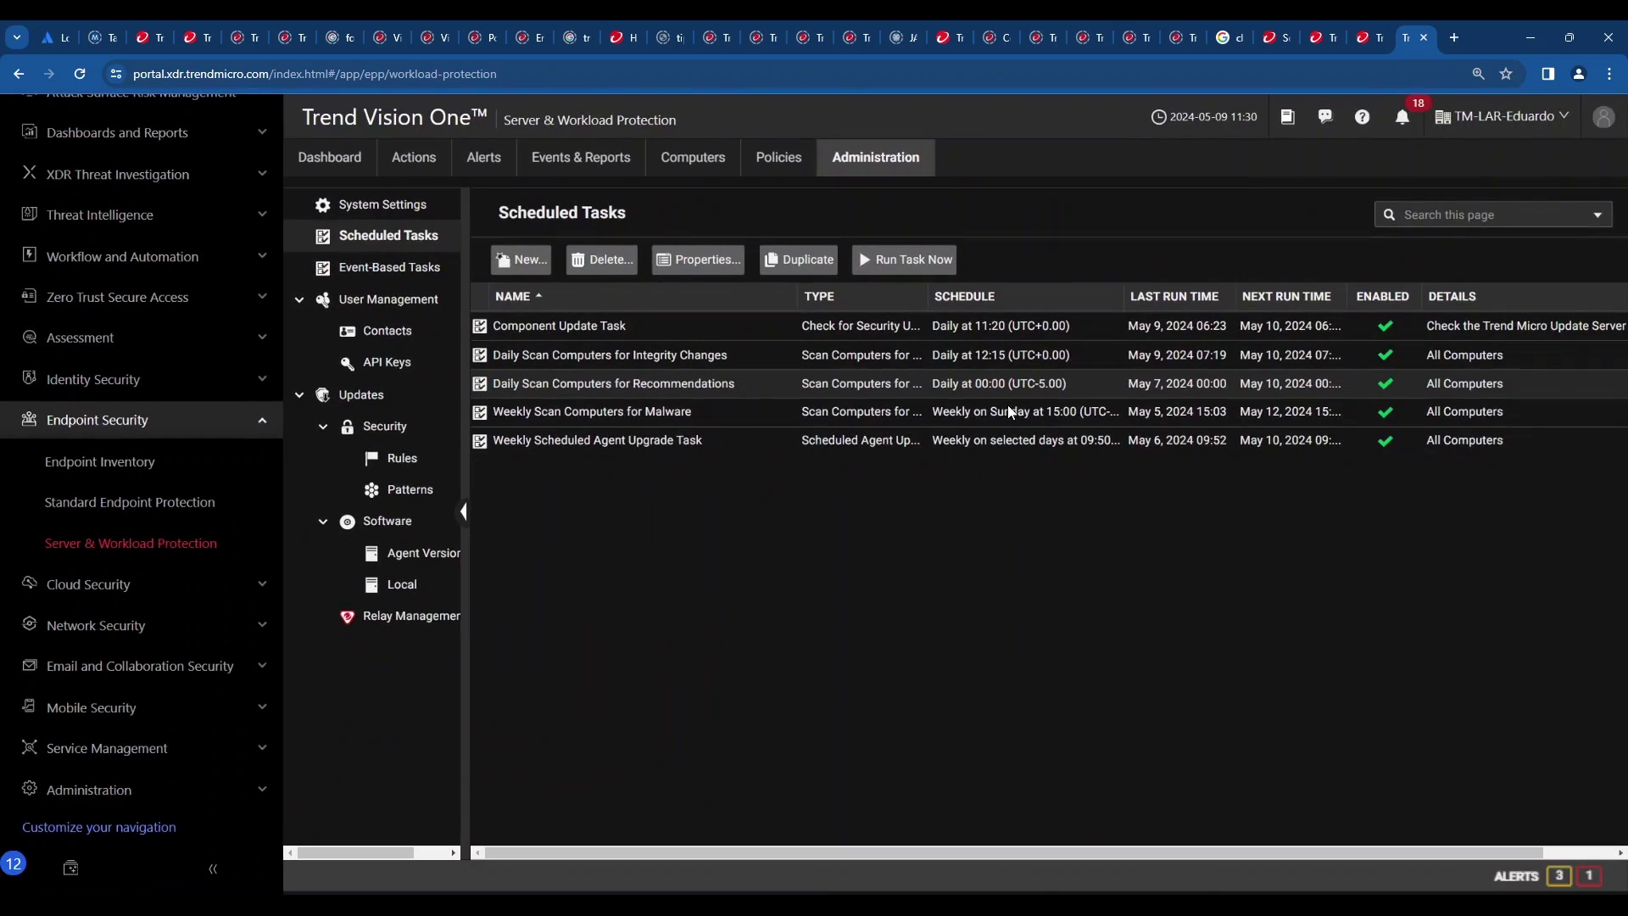